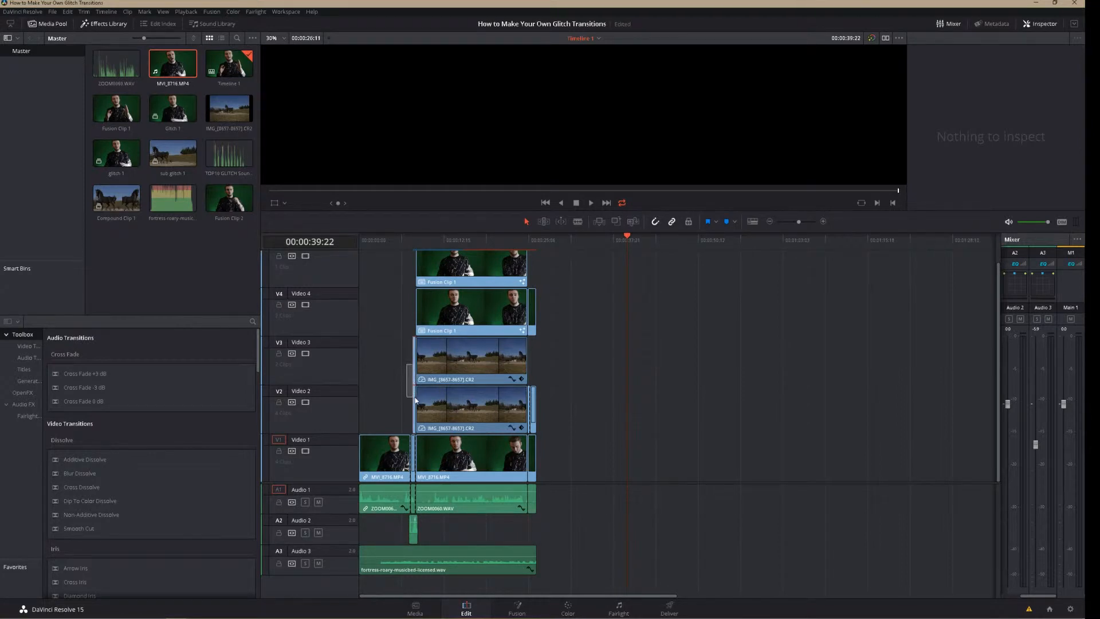
{"action": "left_click", "coordinate": [416, 368]}
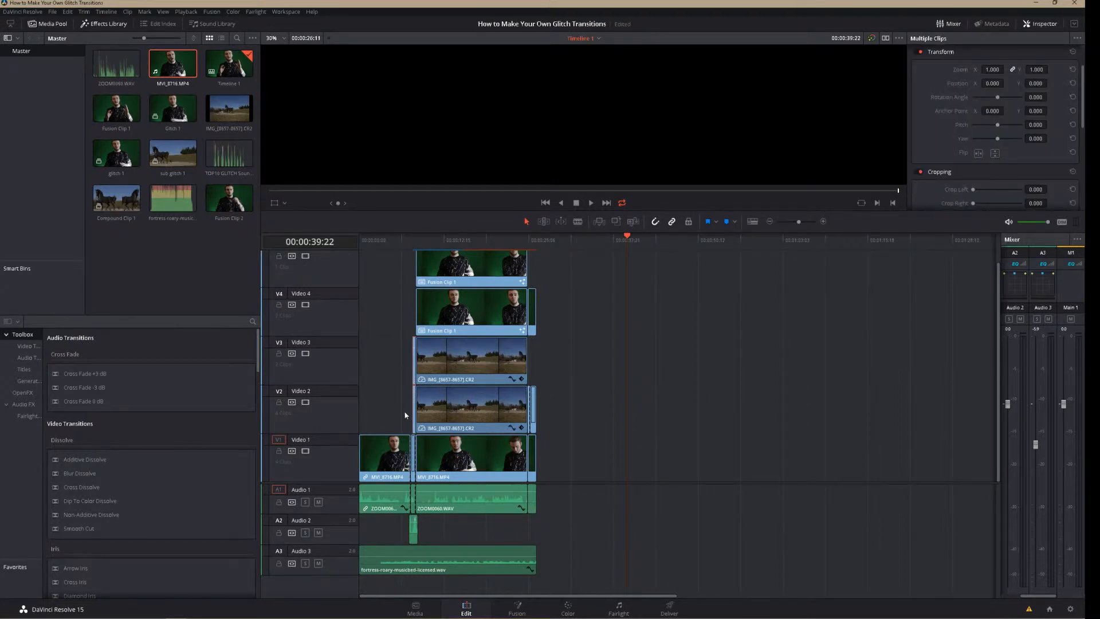
{"action": "left_click", "coordinate": [400, 372]}
{"action": "left_click", "coordinate": [601, 377]}
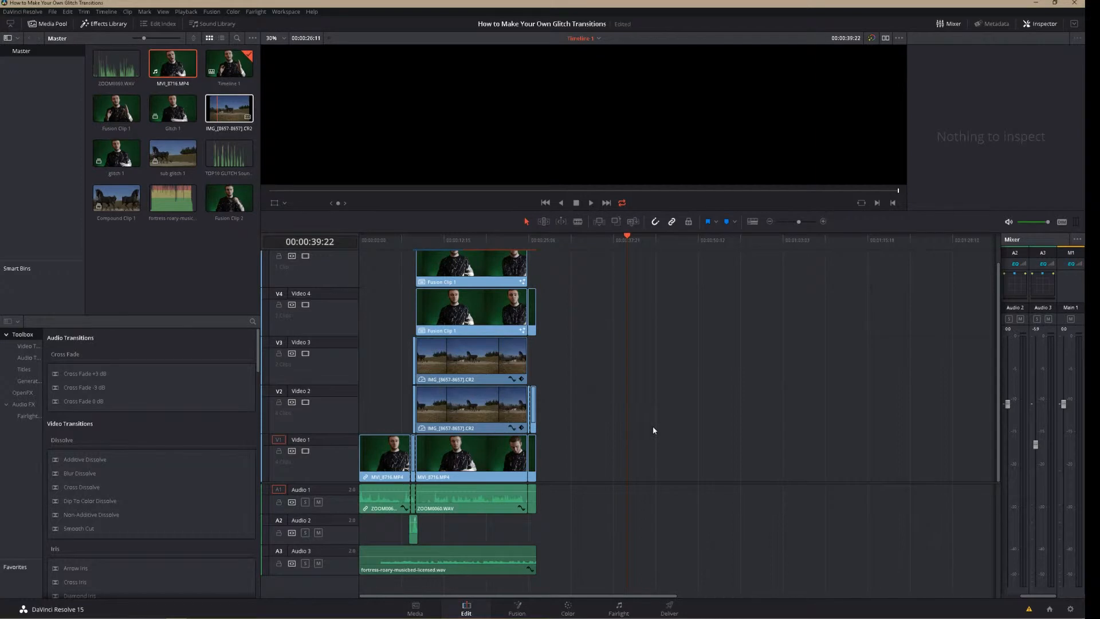
Place MVI_8716.MP4 above the CR2 image-sequence clip in the empty timeline area and unlink and delete the MP4's audio
{"action": "mouse_move", "coordinate": [653, 430]}
{"action": "left_mouse_down"}
{"action": "mouse_move", "coordinate": [641, 465]}
{"action": "mouse_move", "coordinate": [643, 456]}
{"action": "mouse_move", "coordinate": [668, 461]}
{"action": "mouse_move", "coordinate": [682, 432]}
{"action": "mouse_move", "coordinate": [634, 423]}
{"action": "left_mouse_up"}
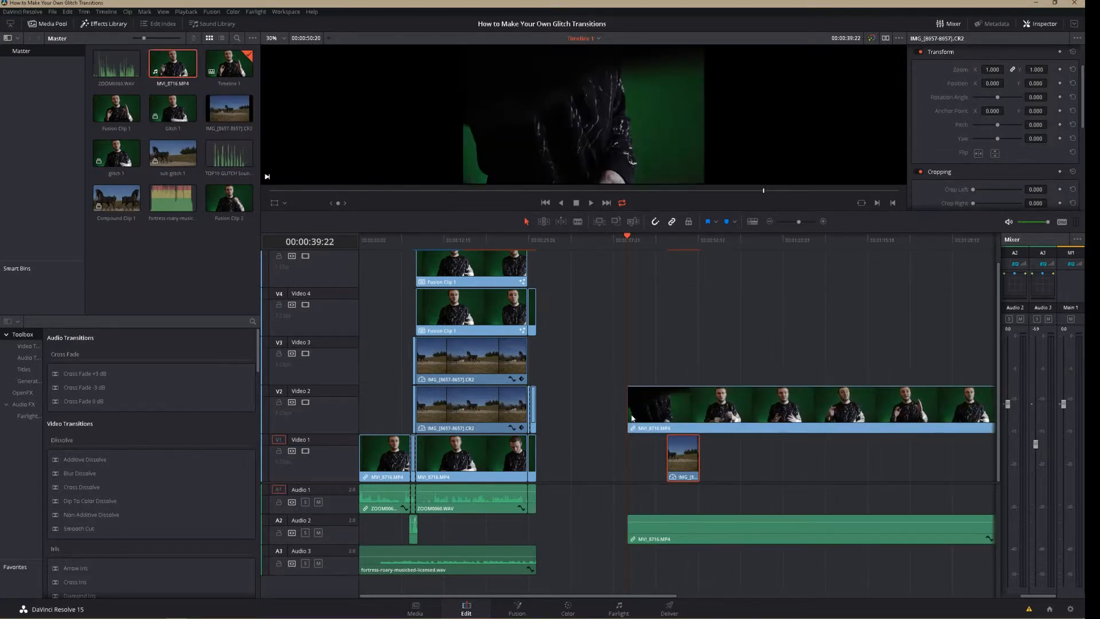
{"action": "left_click", "coordinate": [766, 543]}
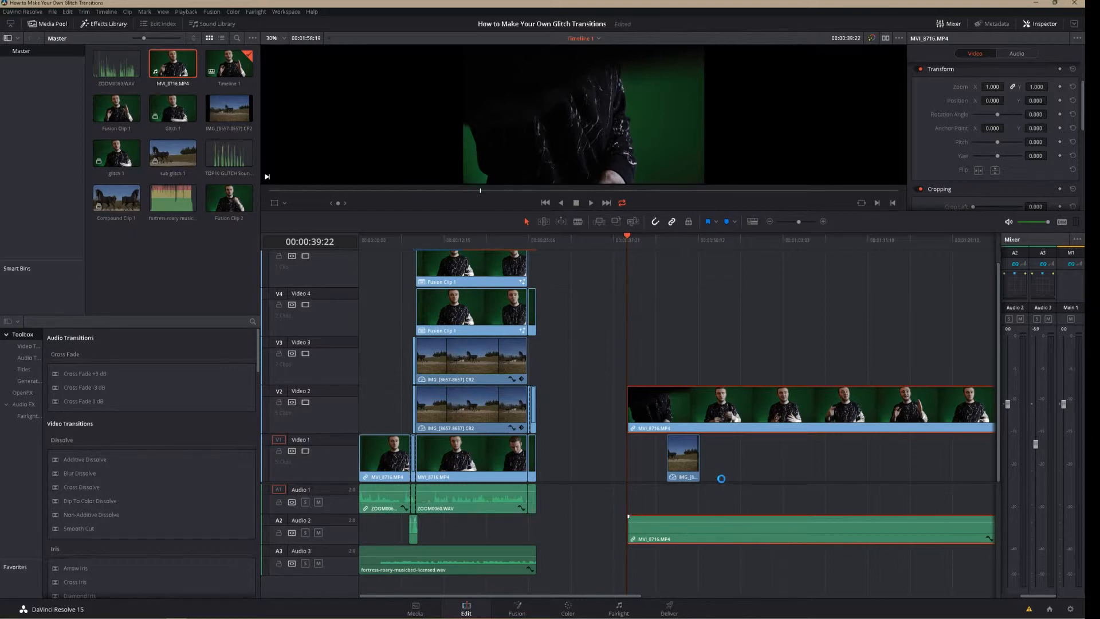
{"action": "key", "text": "ctrl+alt+l"}
{"action": "left_click", "coordinate": [721, 530]}
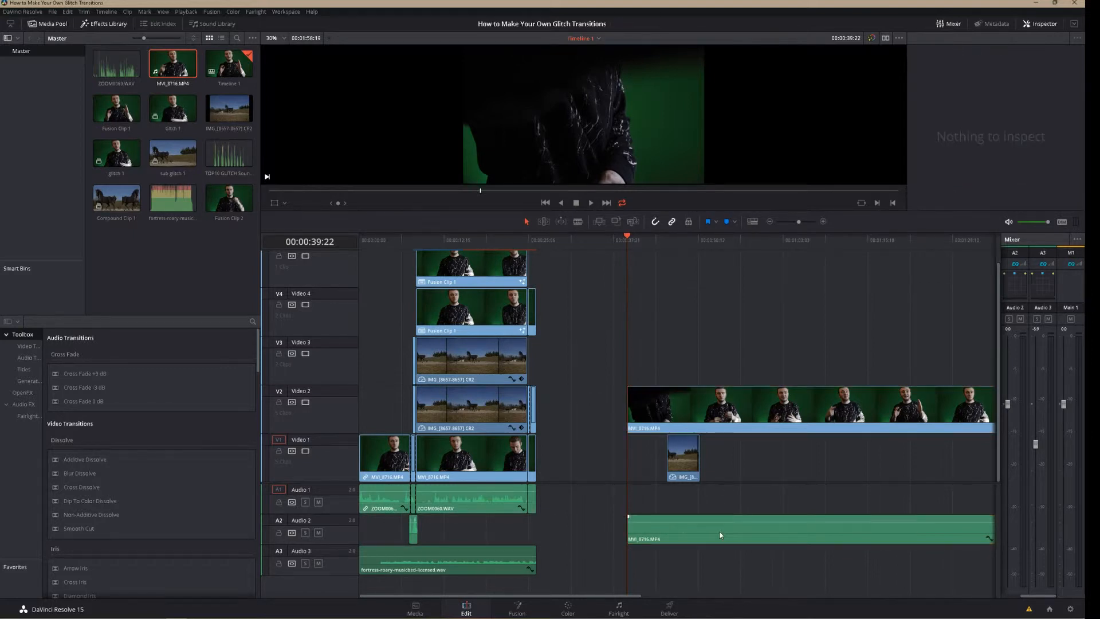
{"action": "key", "text": "Delete"}
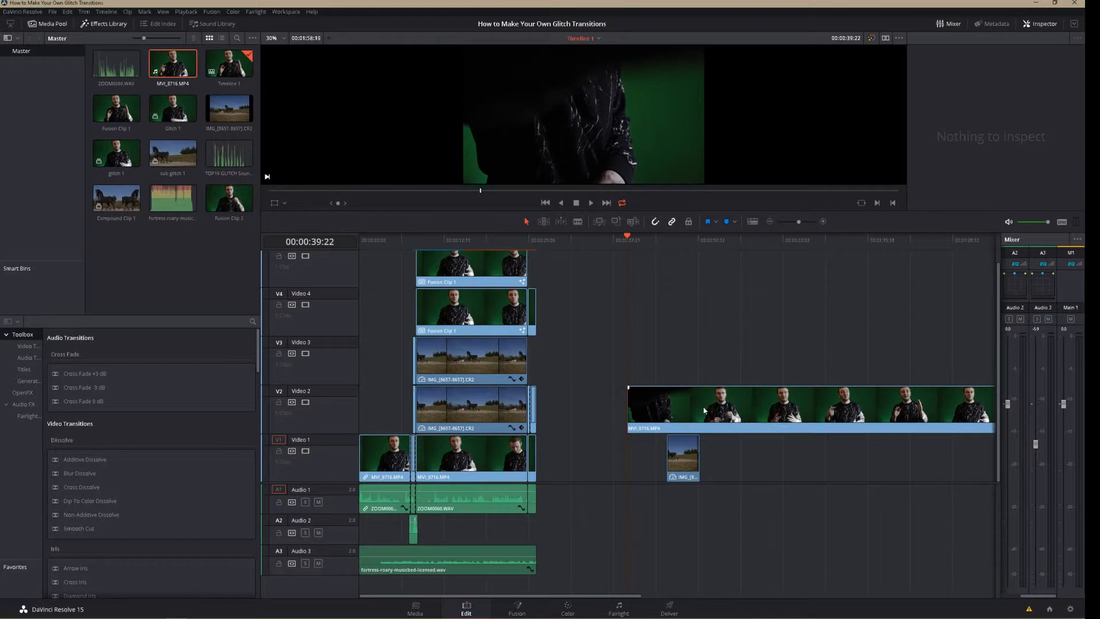
Shift the new MVI_8716.MP4 clip on Video 2 earlier and cut it at both ends of the CR2 clip below
{"action": "left_click_drag", "start_coordinate": [704, 410], "coordinate": [656, 410]}
{"action": "key", "text": "b"}
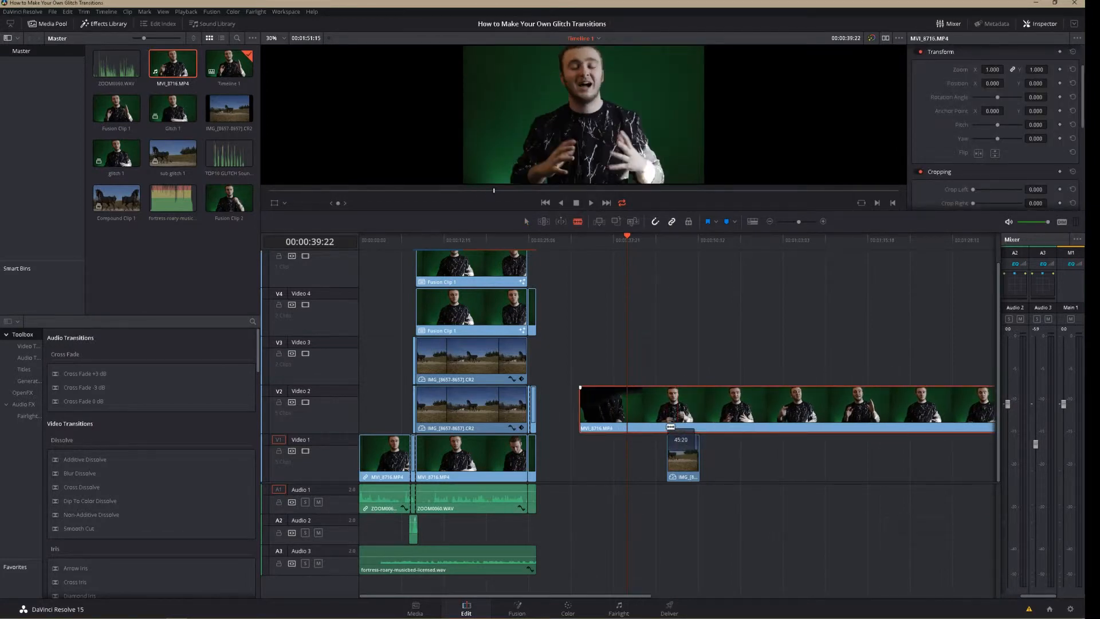
{"action": "left_click", "coordinate": [666, 410]}
{"action": "left_click", "coordinate": [699, 410]}
{"action": "key", "text": "a"}
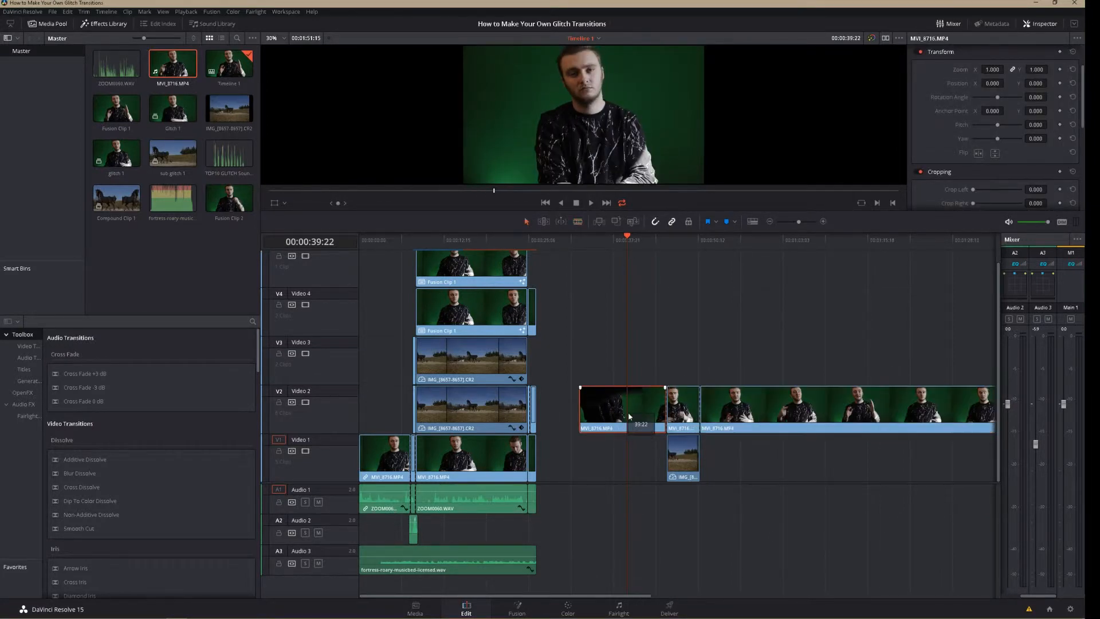
Delete the two outer MVI_8716.MP4 pieces and move the middle piece to Video 1 directly before the CR2 clip
{"action": "left_click", "coordinate": [774, 417], "text": "shift"}
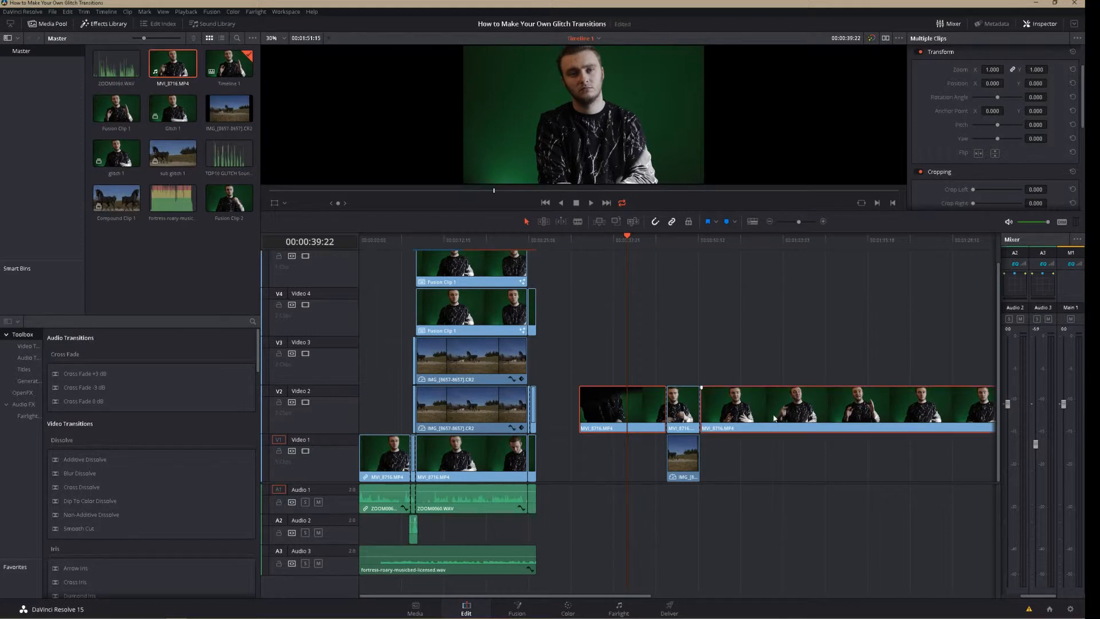
{"action": "key", "text": "BackSpace"}
{"action": "left_click_drag", "start_coordinate": [681, 407], "coordinate": [646, 450]}
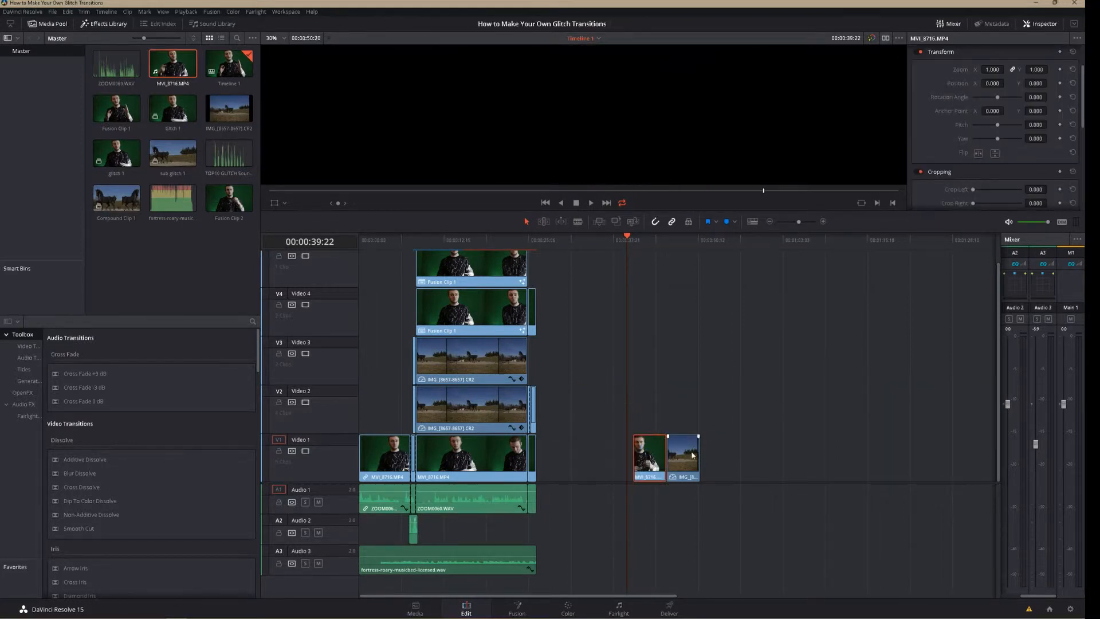
Cut the MVI_8716.MP4 piece on Video 1 shortly before it meets the CR2 clip, separating a short end segment
{"action": "key", "text": "b"}
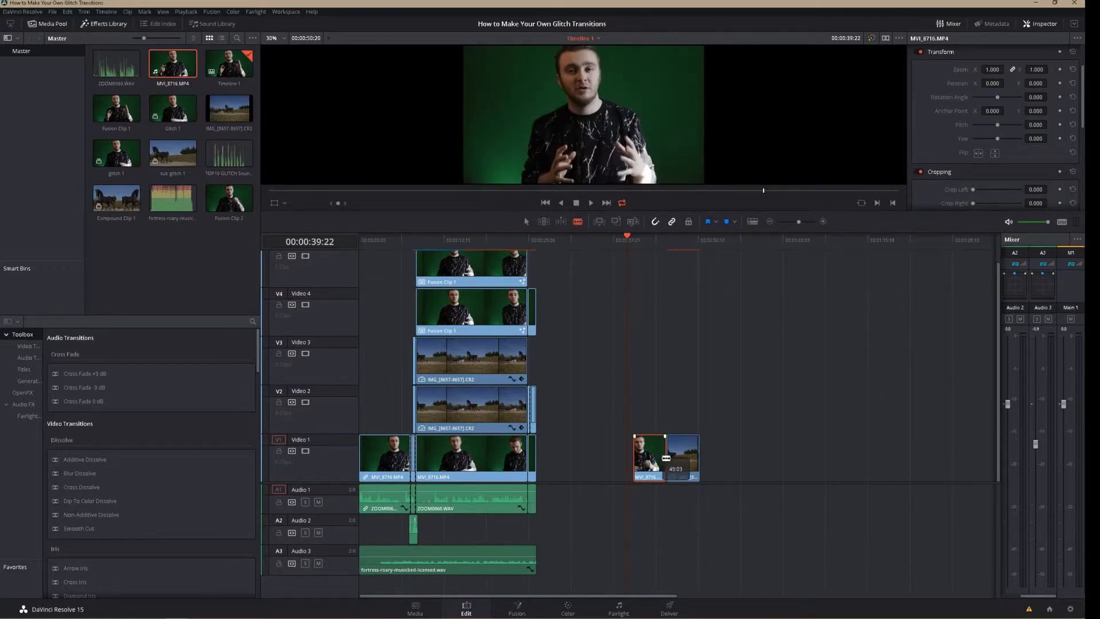
{"action": "left_click", "coordinate": [665, 458]}
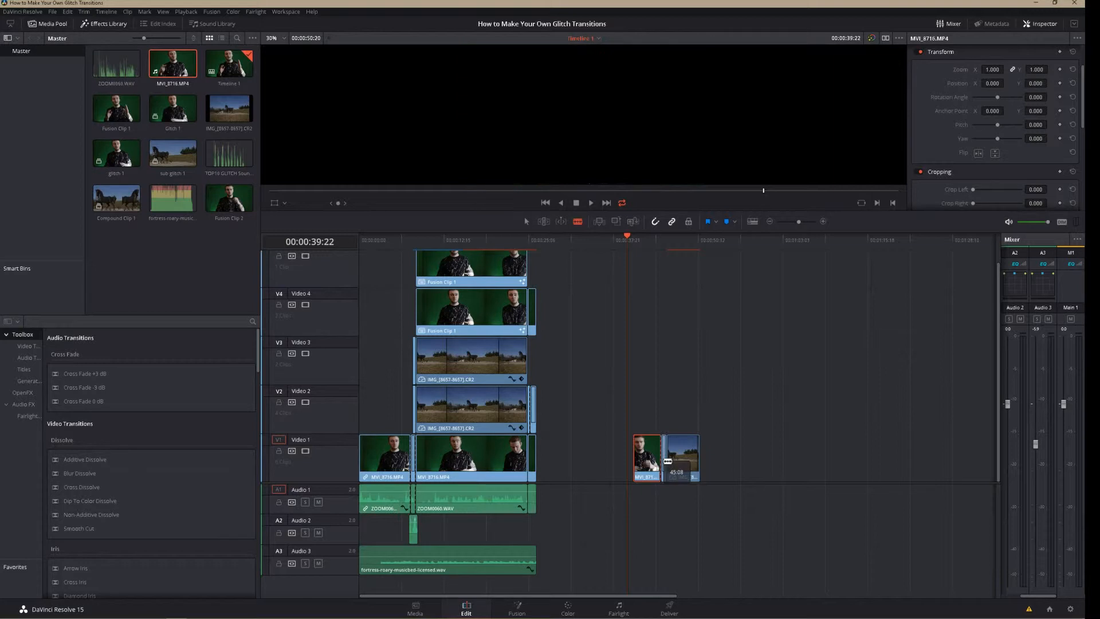
{"action": "key", "text": "a"}
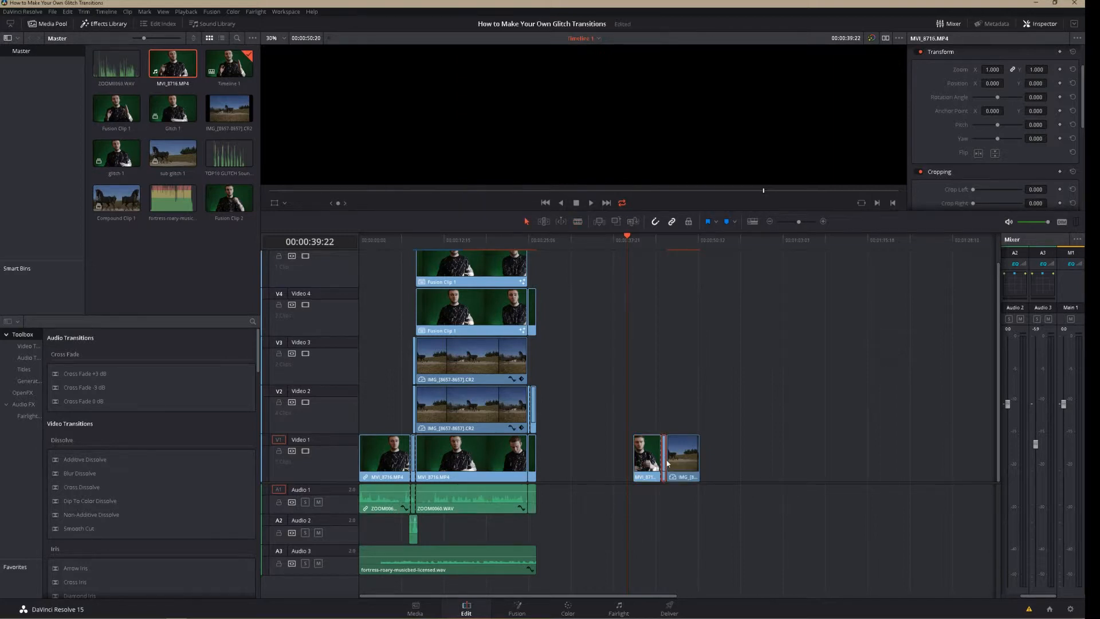
Convert the short end segment of the MVI_8716.MP4 clip into a new Fusion clip
{"action": "right_click", "coordinate": [666, 461]}
{"action": "left_click", "coordinate": [665, 461]}
{"action": "right_click", "coordinate": [665, 461]}
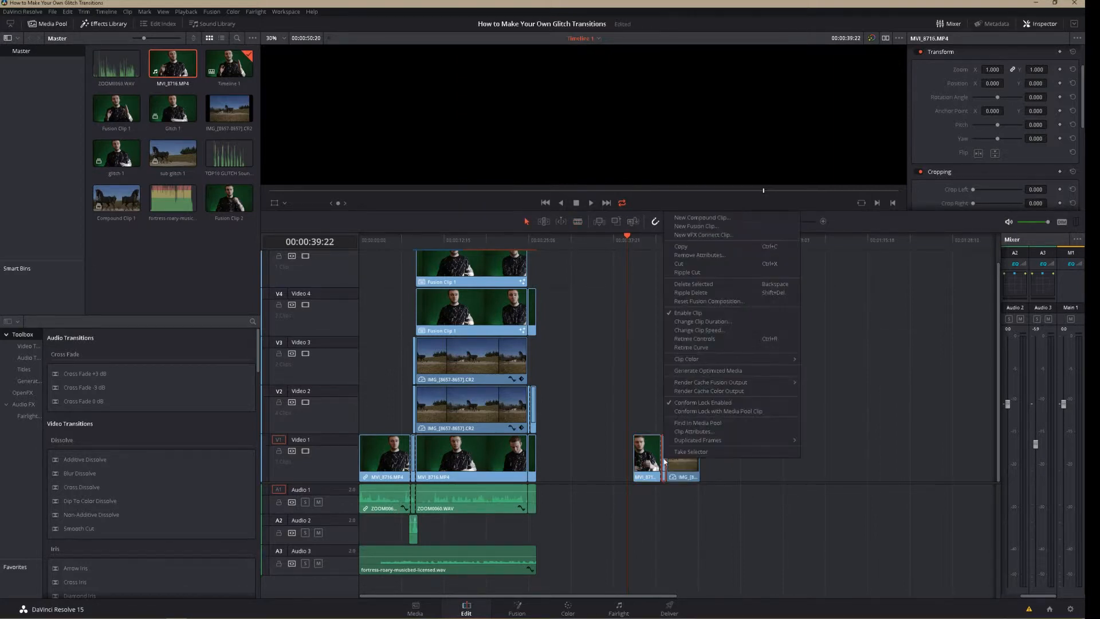
{"action": "left_click", "coordinate": [685, 226]}
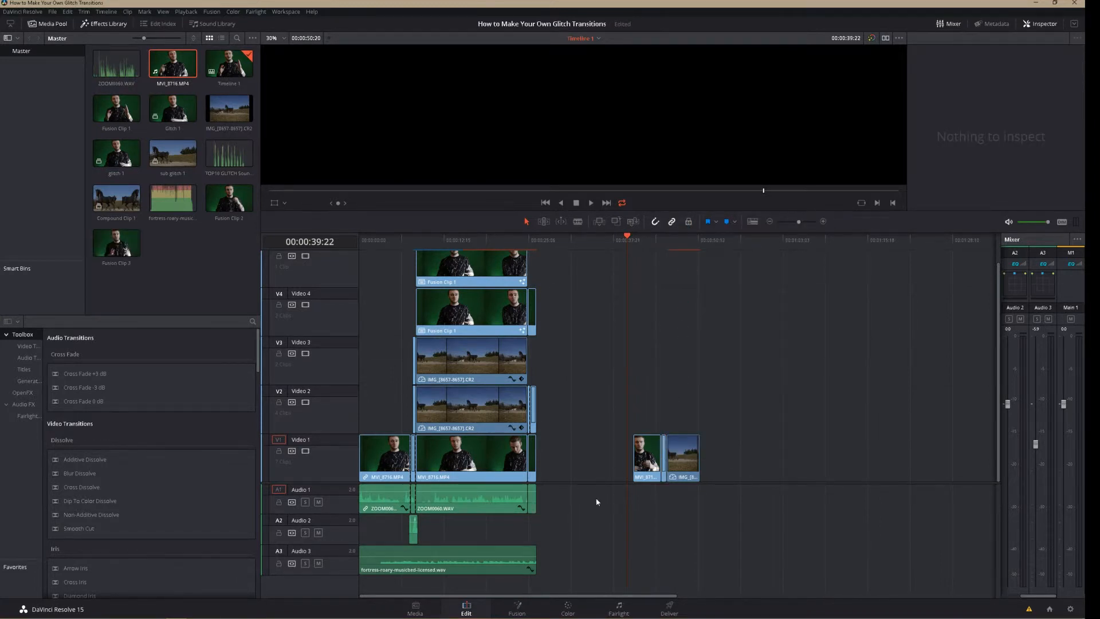
Open the short Fusion clip's composition on the Fusion page, keeping the clip strip shown
{"action": "left_click", "coordinate": [664, 468]}
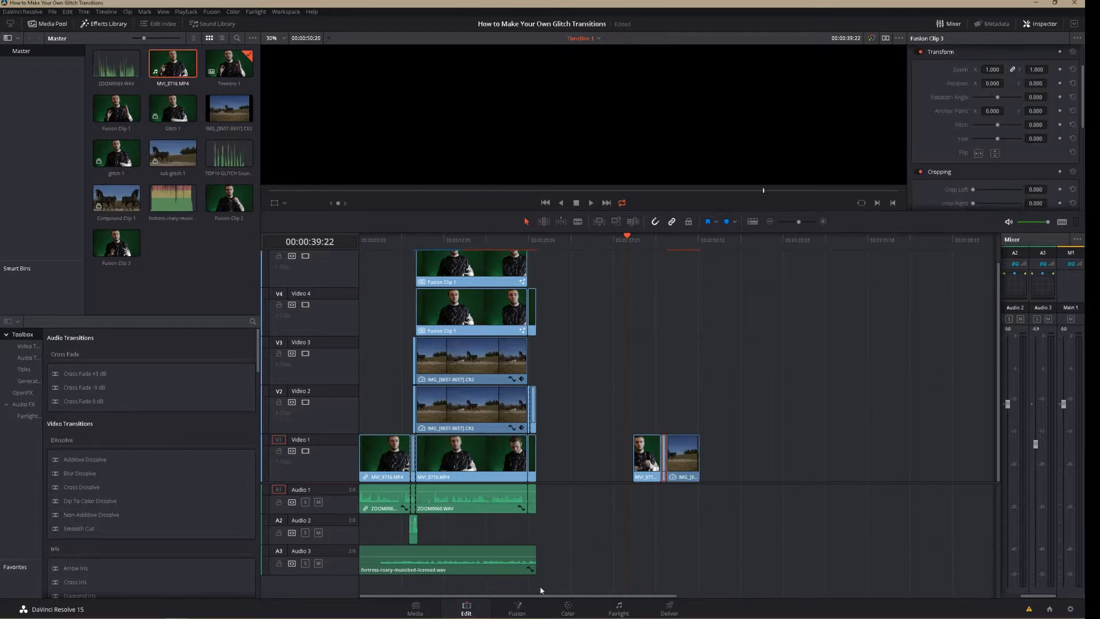
{"action": "left_click", "coordinate": [517, 609]}
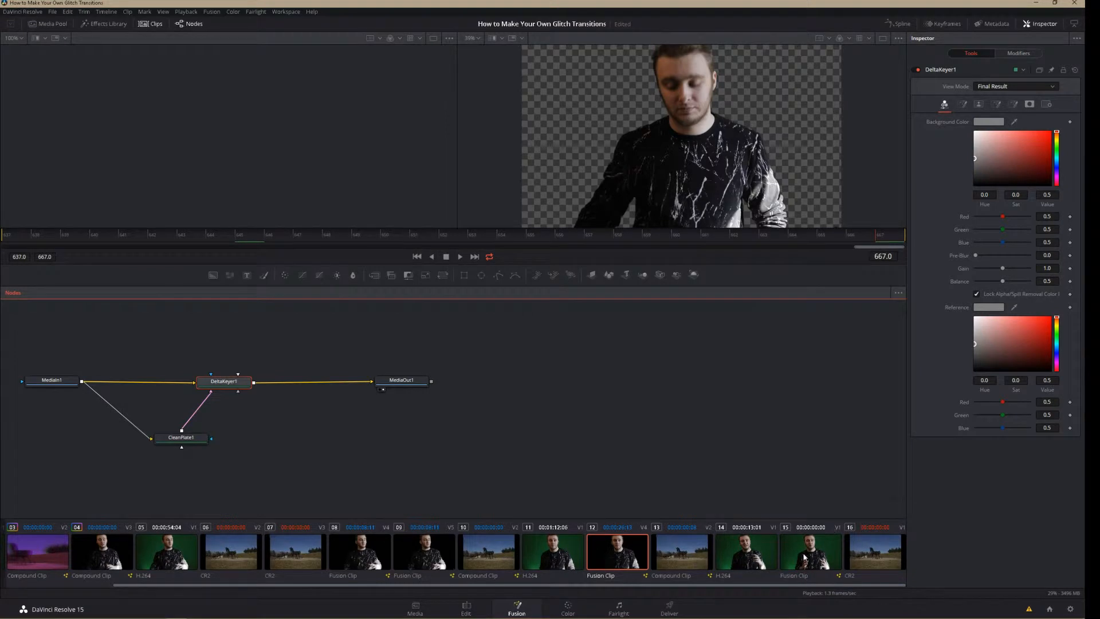
{"action": "left_click", "coordinate": [807, 559]}
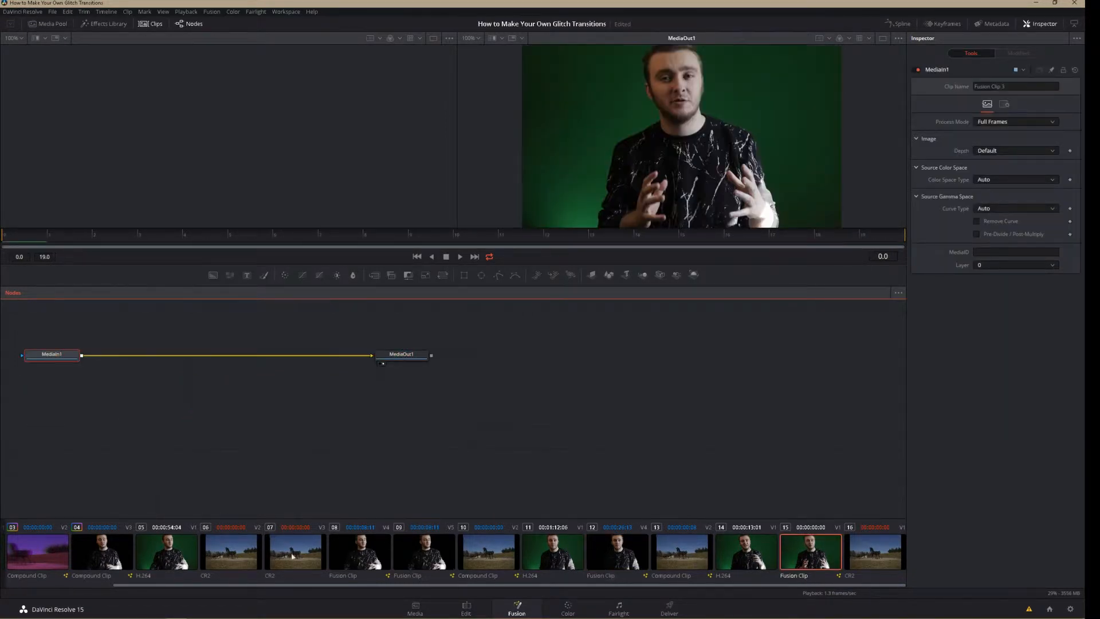
{"action": "left_click", "coordinate": [150, 24]}
{"action": "left_click", "coordinate": [151, 24]}
Spread the MediaIn1 and MediaOut1 nodes apart and insert a Directional Blur node between them
{"action": "left_click_drag", "start_coordinate": [44, 319], "coordinate": [455, 368]}
{"action": "left_click_drag", "start_coordinate": [35, 356], "coordinate": [236, 388]}
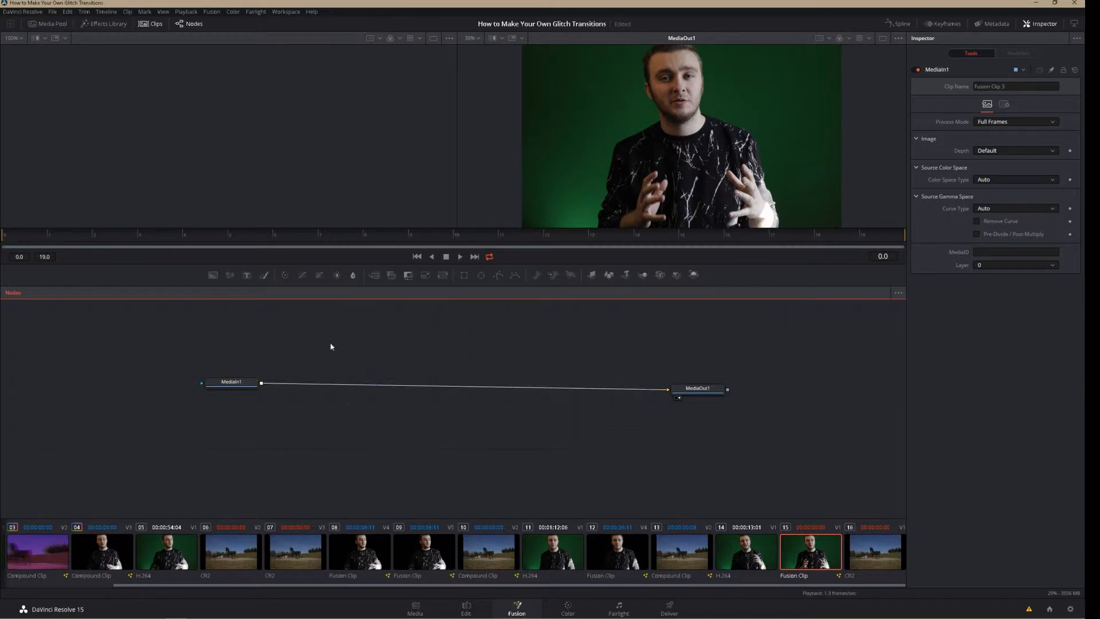
{"action": "key", "text": "shift+space"}
{"action": "type", "text": "dire"}
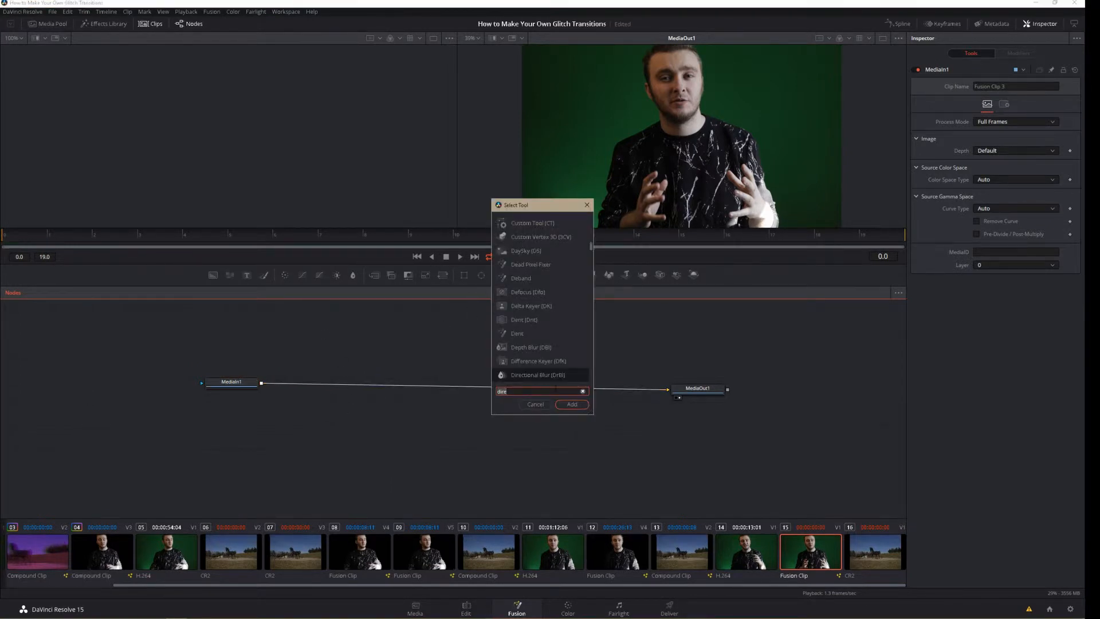
{"action": "left_click", "coordinate": [567, 405]}
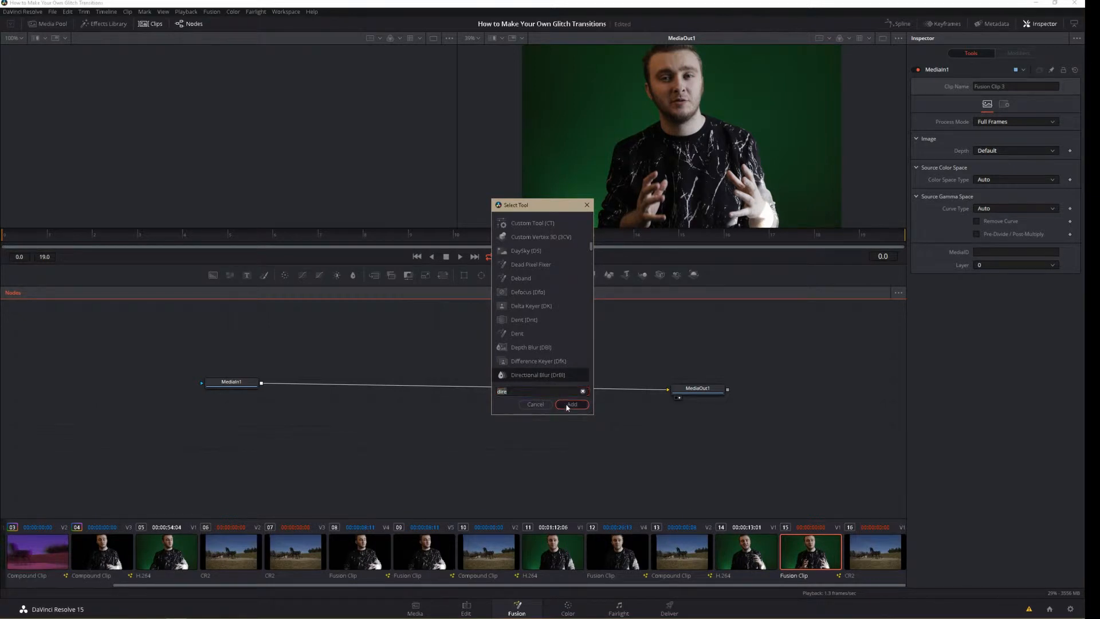
{"action": "left_click_drag", "start_coordinate": [410, 433], "coordinate": [430, 375]}
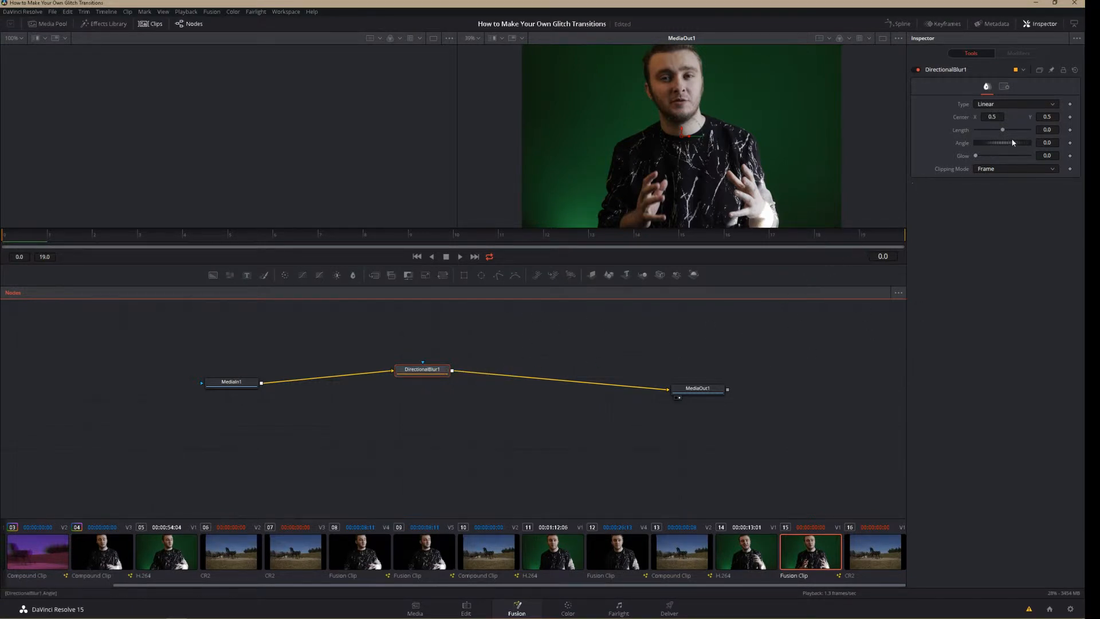
Try the directional blur with Length 0.094 and Angles of 73 and -88.7, and reset both settings to 0
{"action": "left_click_drag", "start_coordinate": [1003, 131], "coordinate": [1028, 130]}
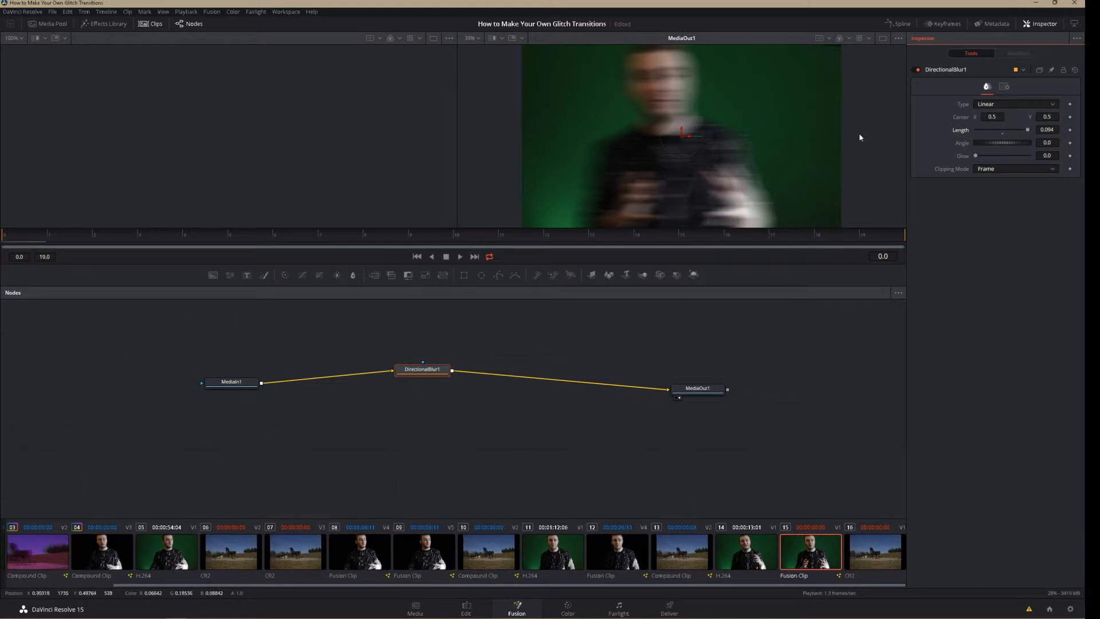
{"action": "left_click_drag", "start_coordinate": [1014, 144], "coordinate": [1022, 143]}
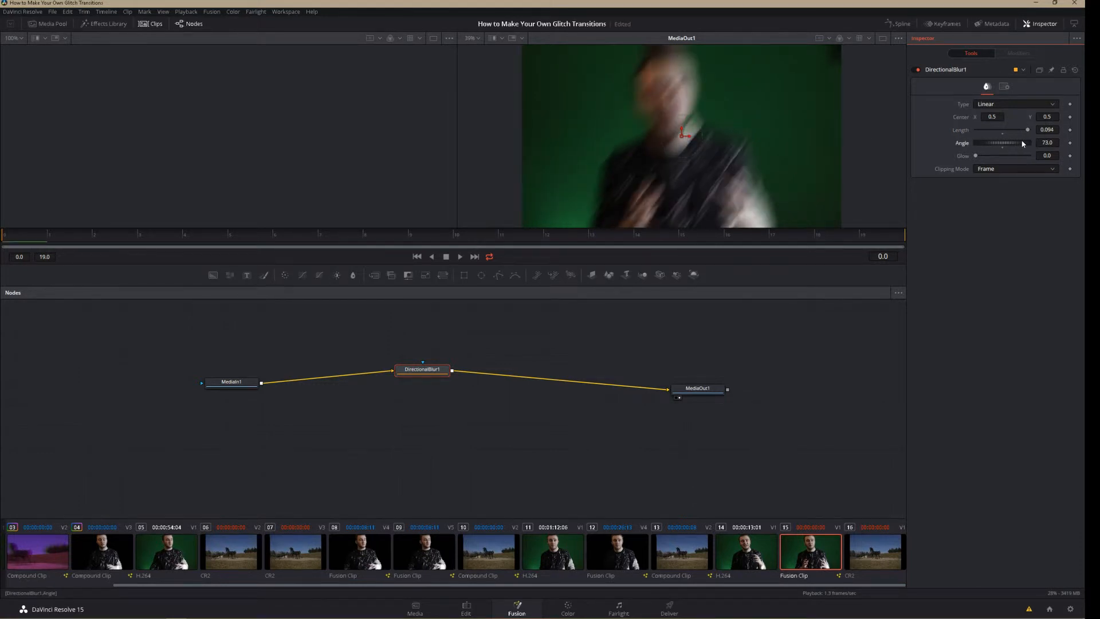
{"action": "left_click_drag", "start_coordinate": [1023, 143], "coordinate": [994, 140]}
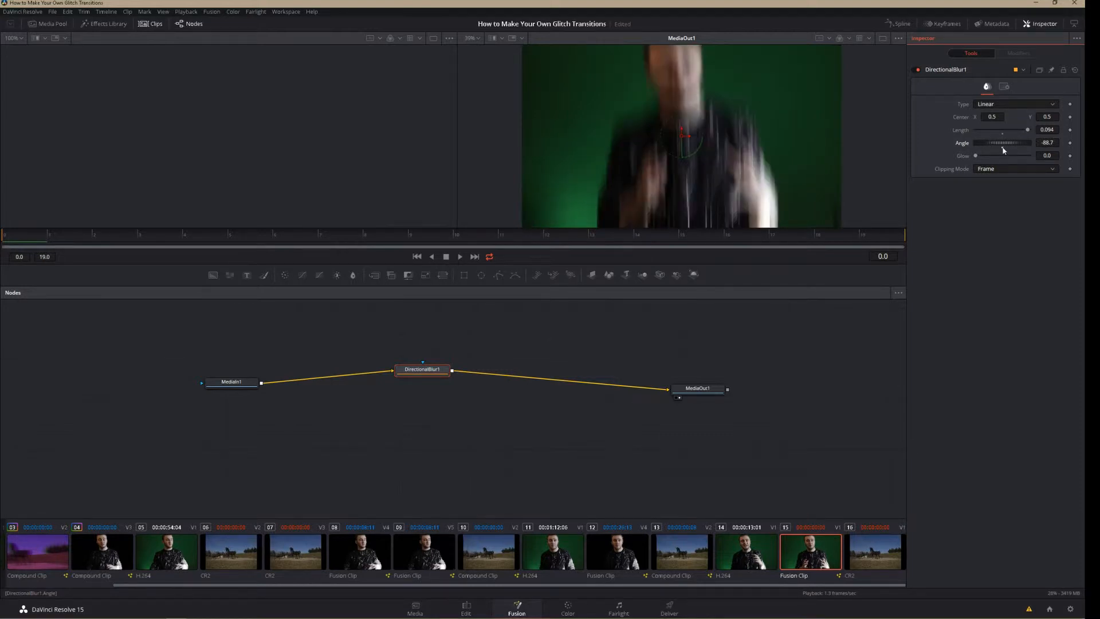
{"action": "double_click", "coordinate": [1003, 144]}
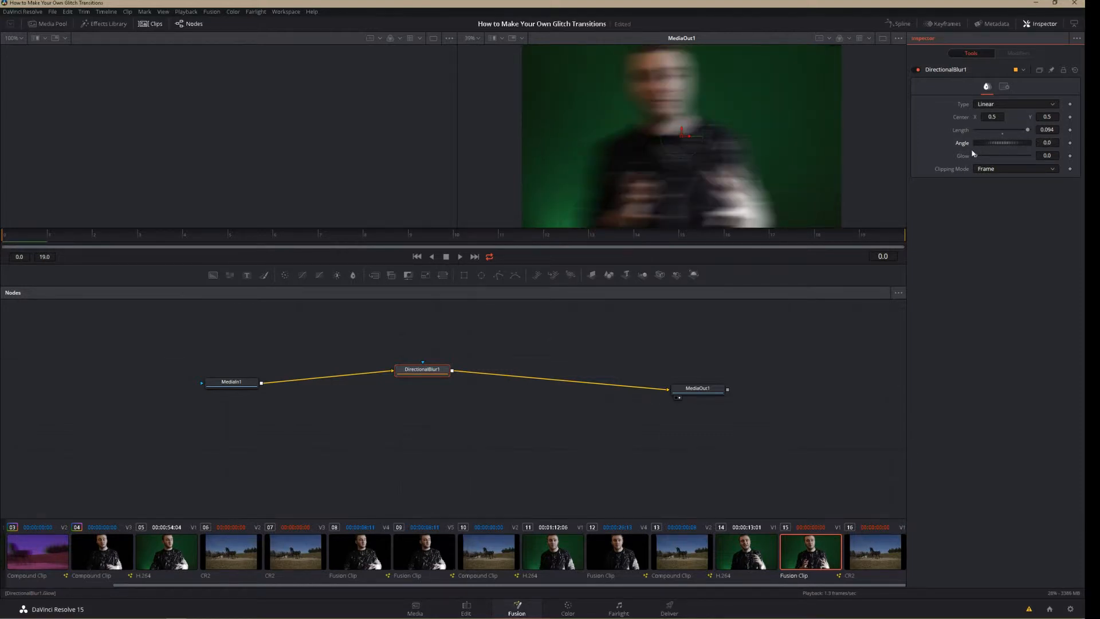
{"action": "double_click", "coordinate": [1002, 131]}
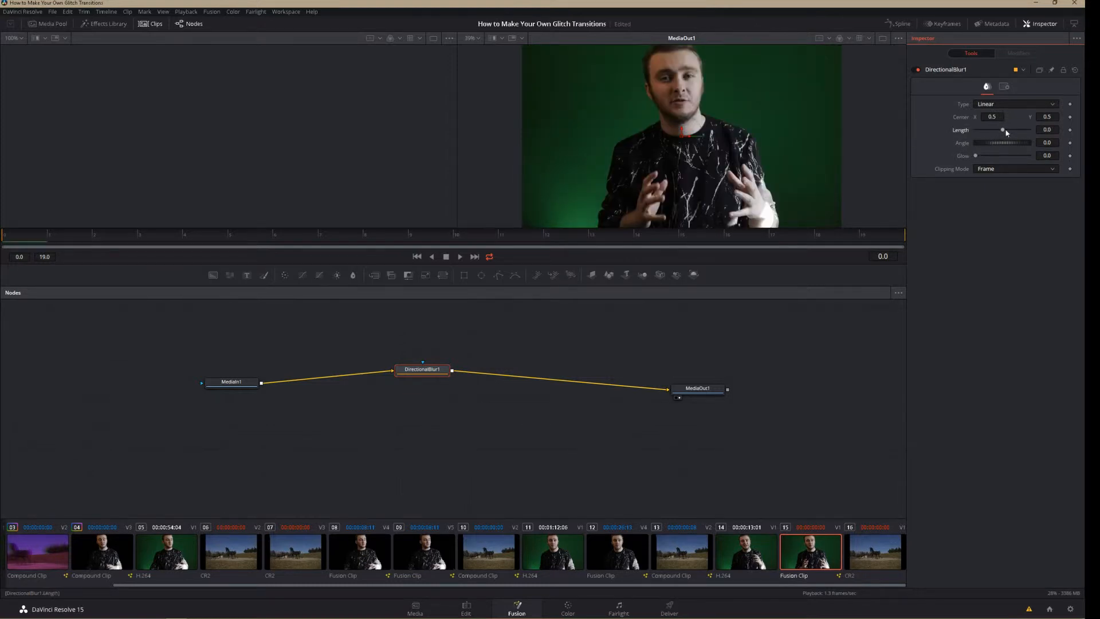
Set the directional blur's Length to 0.044, try excluding individual colour channels from its processing, and leave only green excluded
{"action": "left_click_drag", "start_coordinate": [1010, 129], "coordinate": [1015, 130]}
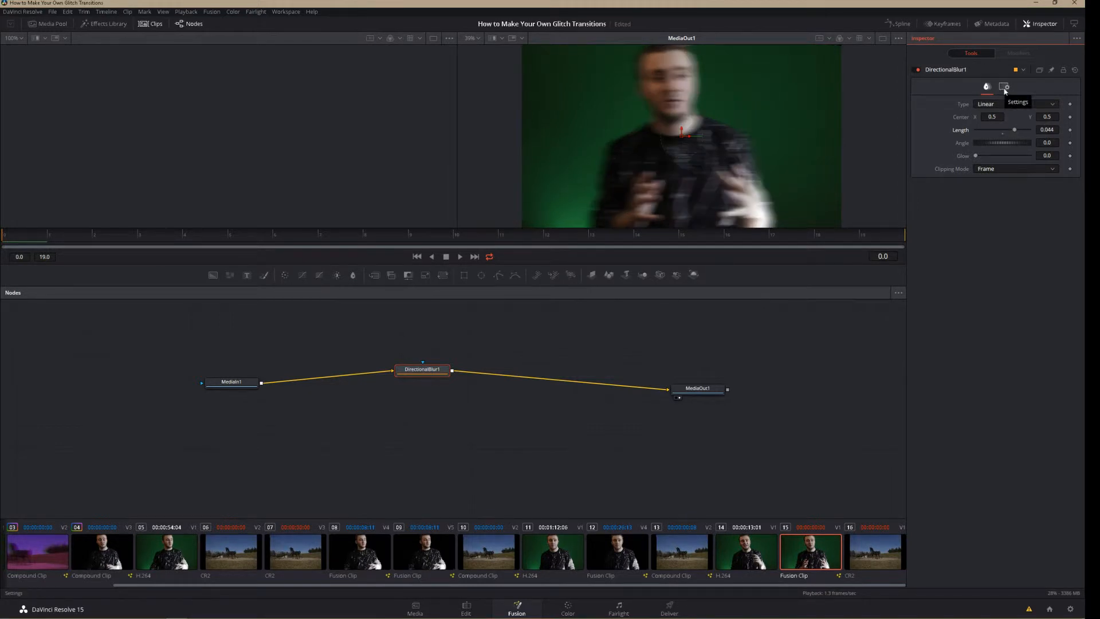
{"action": "left_click", "coordinate": [1004, 87]}
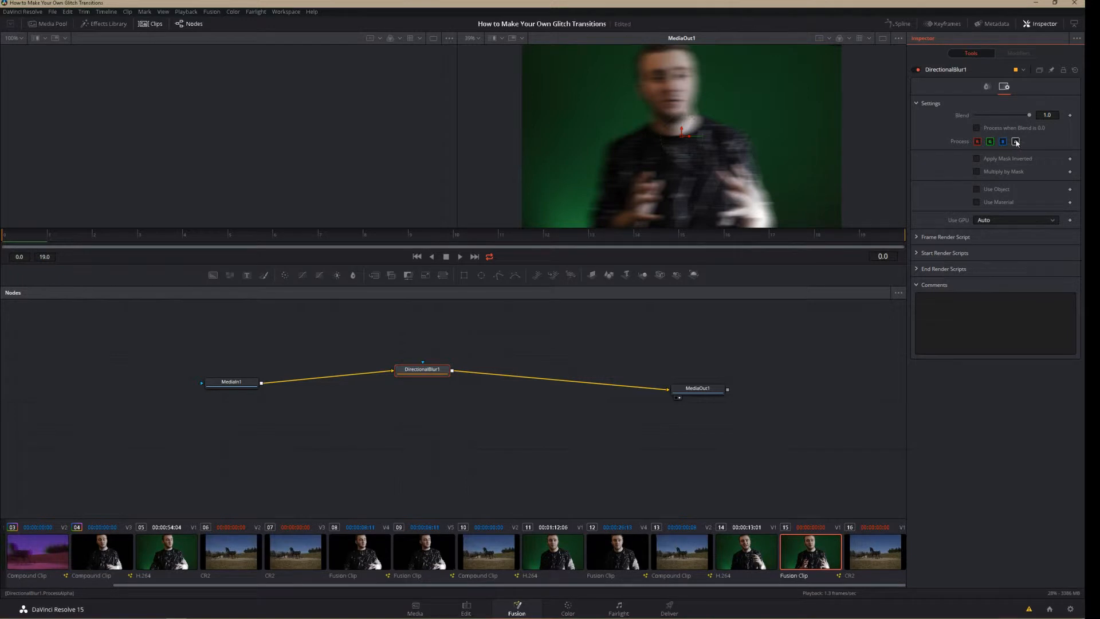
{"action": "left_click", "coordinate": [977, 142]}
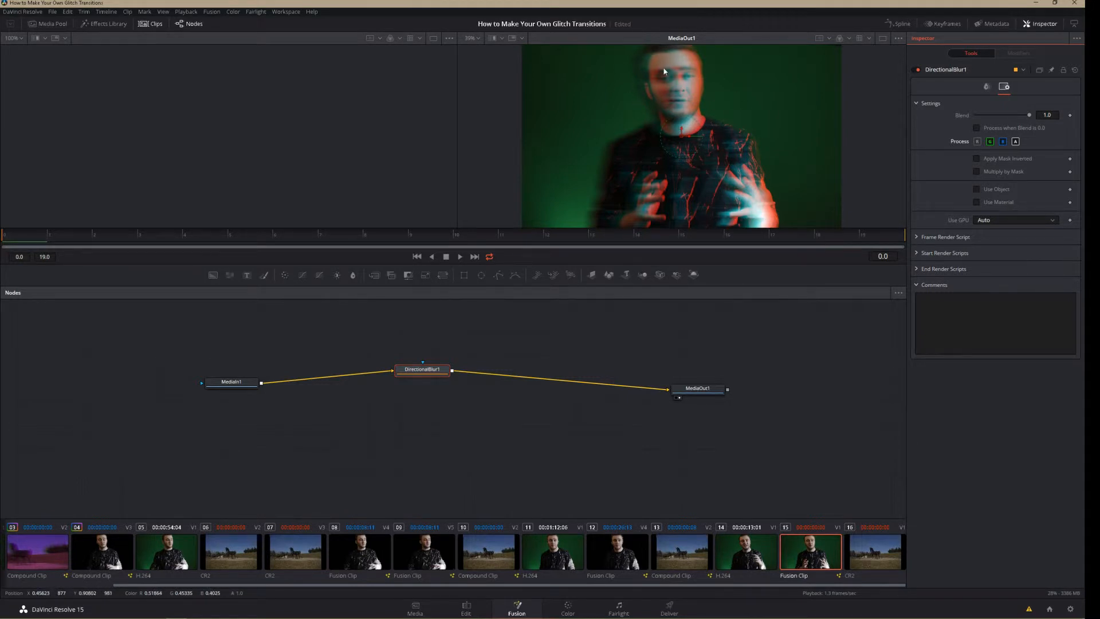
{"action": "left_click", "coordinate": [978, 142]}
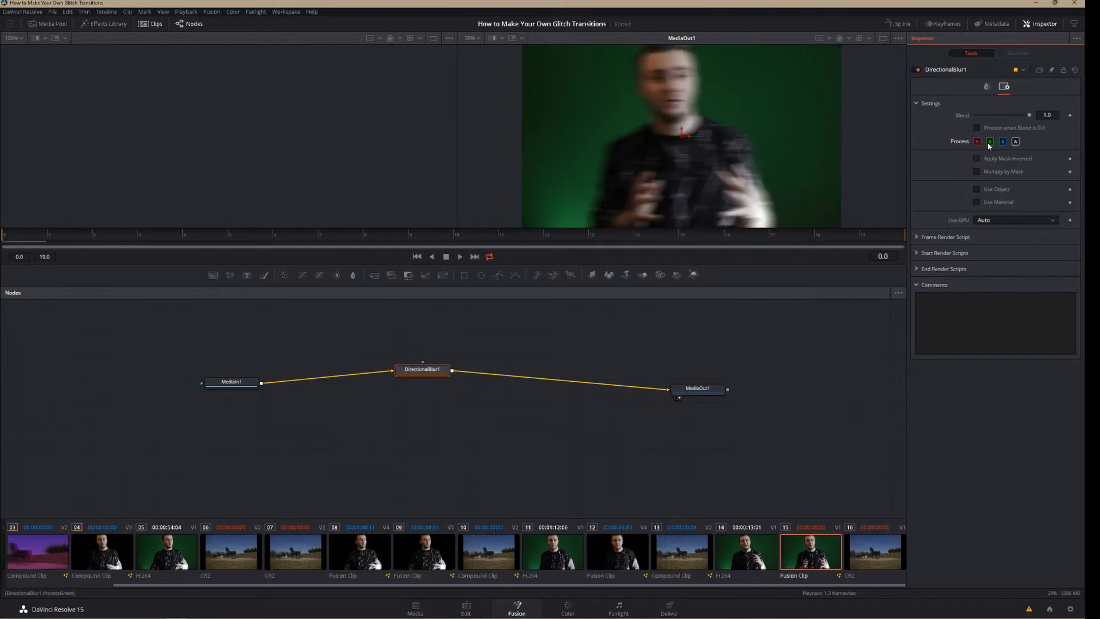
{"action": "left_click", "coordinate": [989, 142]}
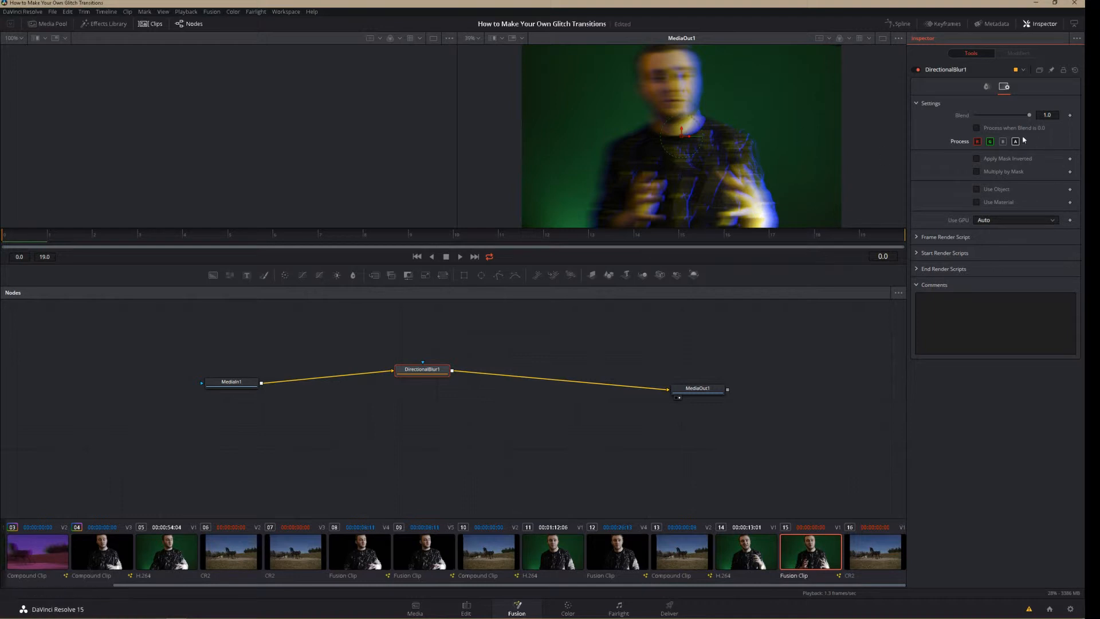
{"action": "left_click", "coordinate": [1003, 141]}
{"action": "left_click", "coordinate": [990, 142]}
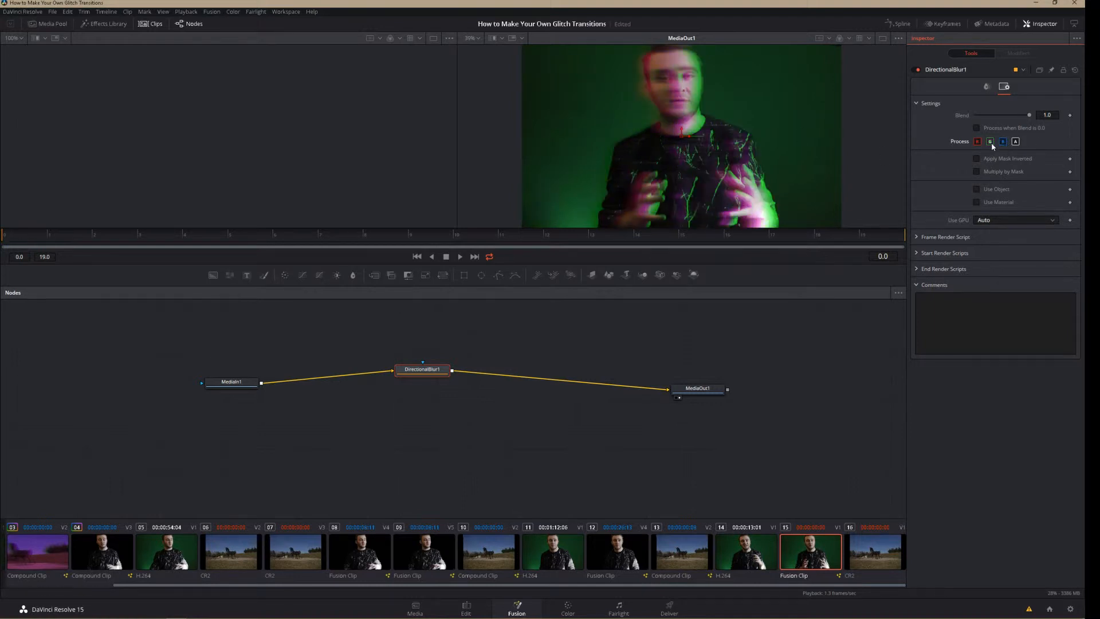
{"action": "left_click", "coordinate": [977, 142]}
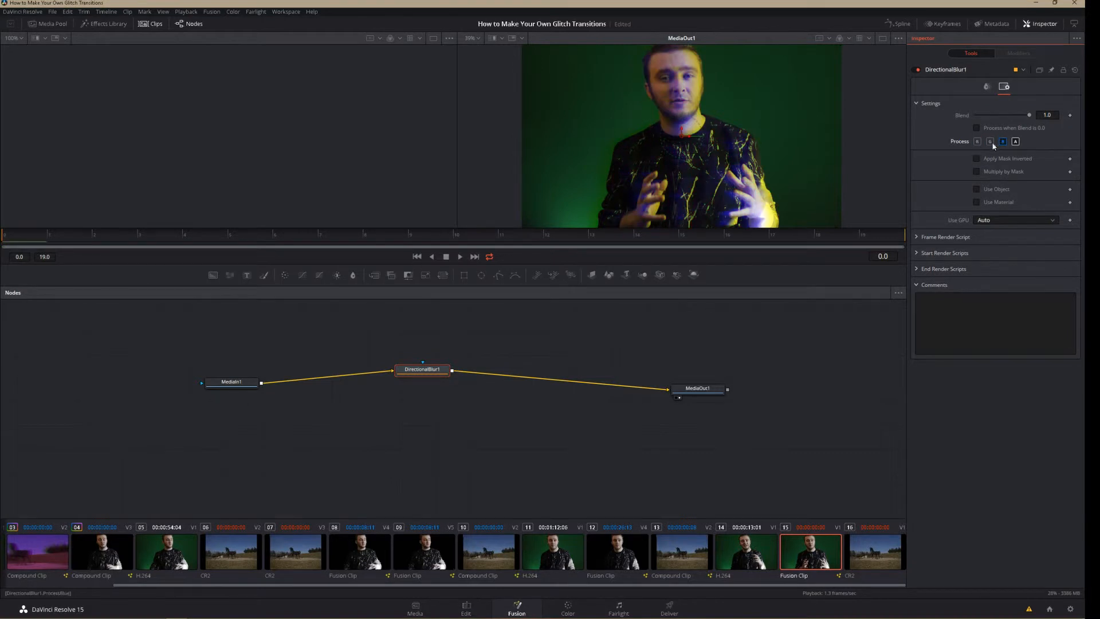
{"action": "left_click", "coordinate": [976, 142]}
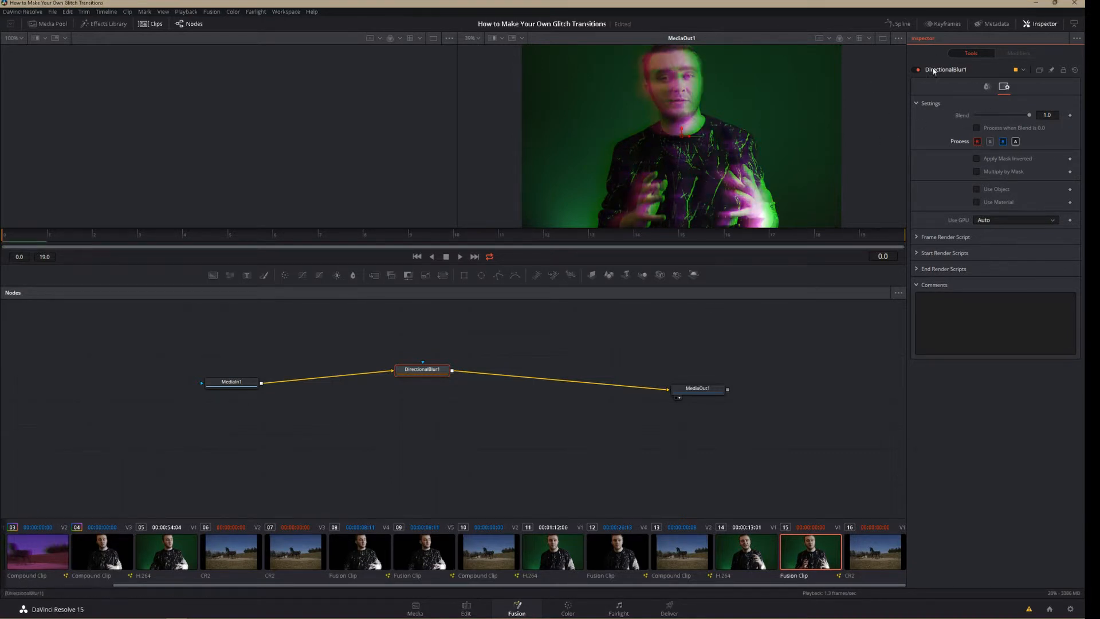
Keep green excluded from the directional blur's processing, then reset its Length to 0 and keyframe it at frame 0
{"action": "left_click", "coordinate": [990, 142]}
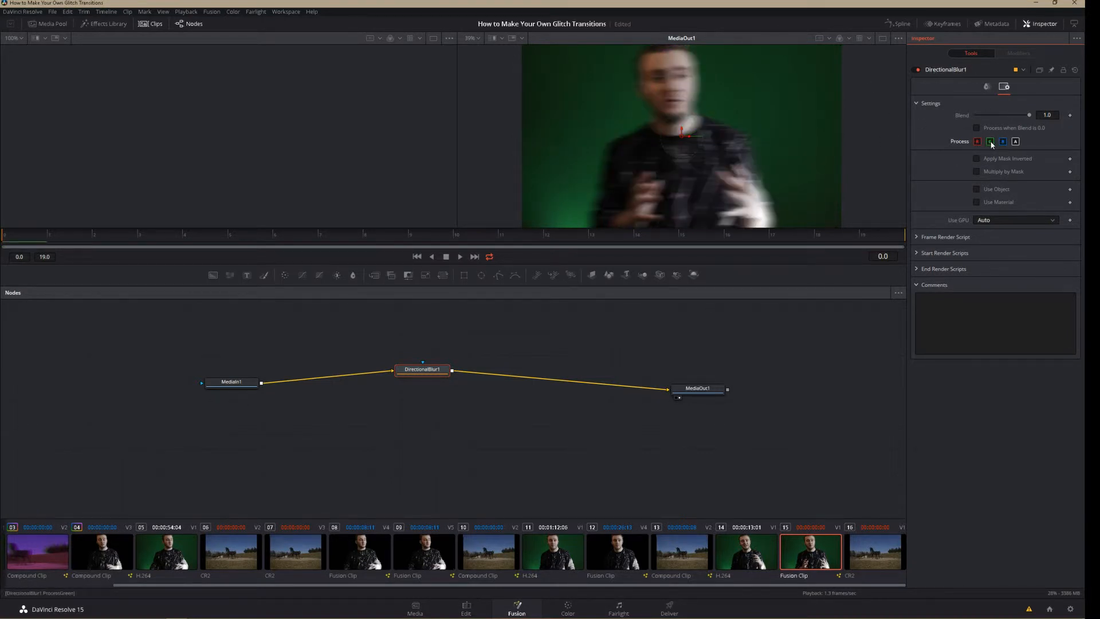
{"action": "left_click", "coordinate": [991, 142]}
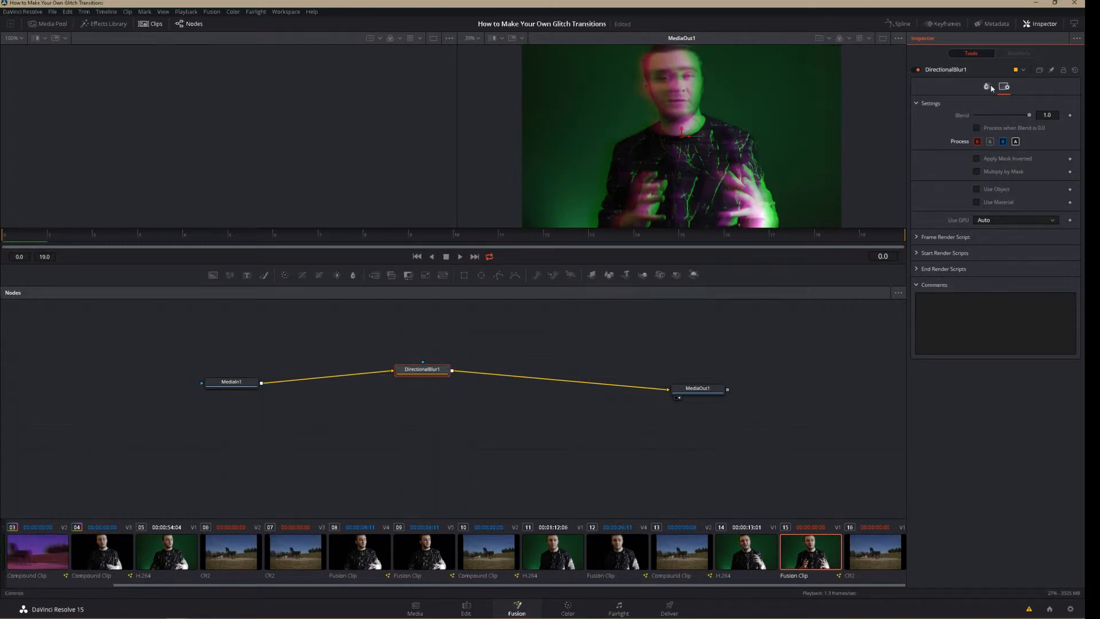
{"action": "left_click", "coordinate": [987, 86]}
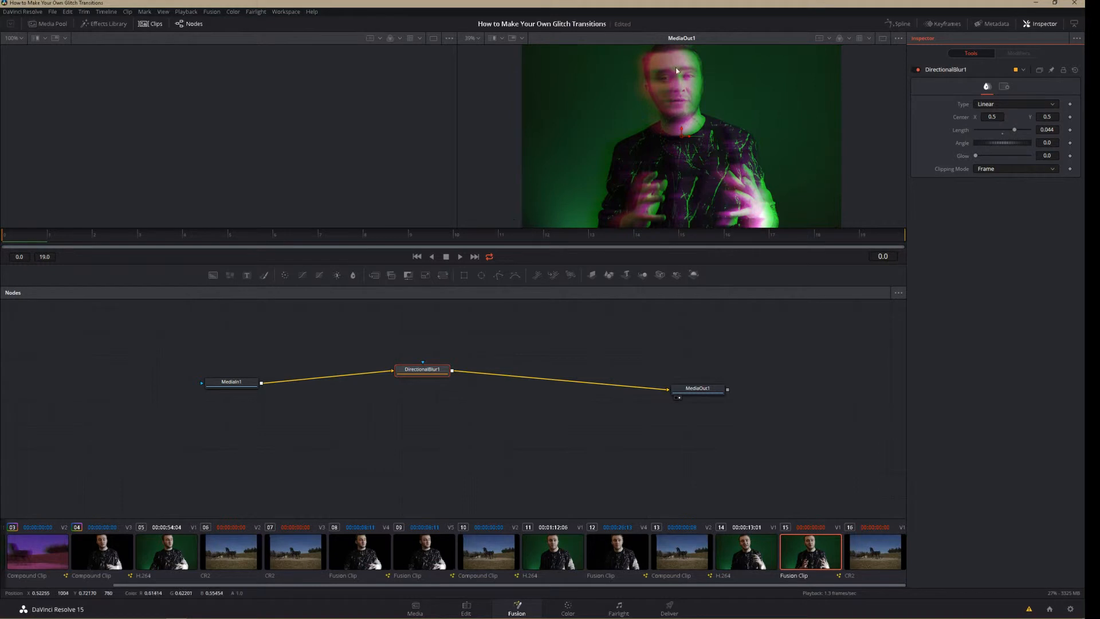
{"action": "left_click", "coordinate": [1002, 133]}
{"action": "left_click", "coordinate": [1069, 130]}
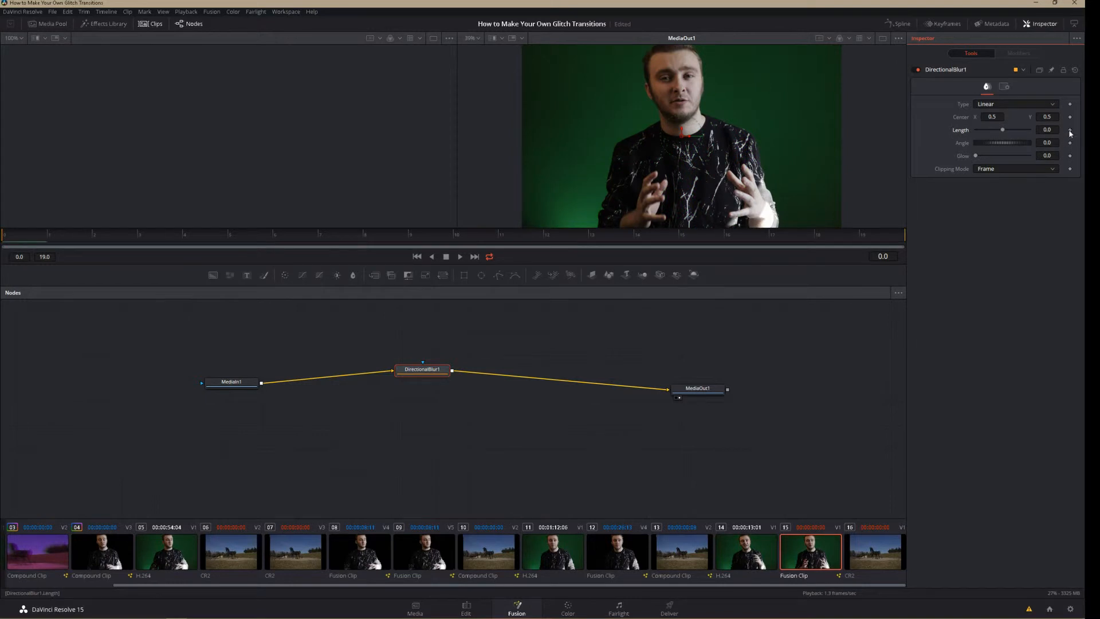
Keyframe the directional blur's Length at 0.057 on frame 2 and at 0 on frame 3
{"action": "left_click", "coordinate": [95, 240]}
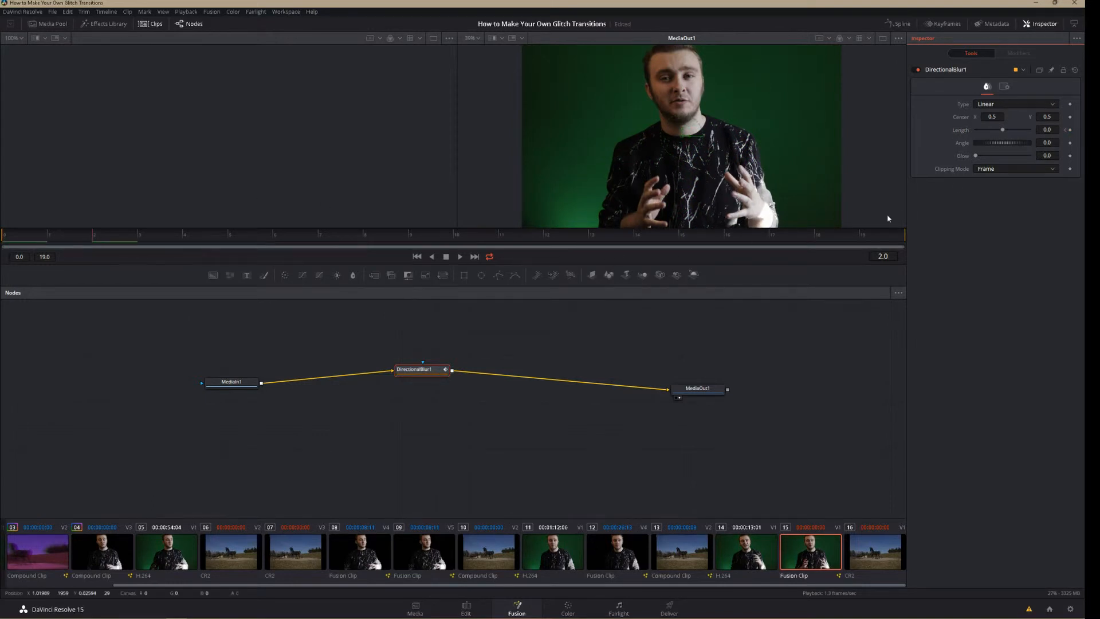
{"action": "left_click_drag", "start_coordinate": [1002, 130], "coordinate": [1018, 131]}
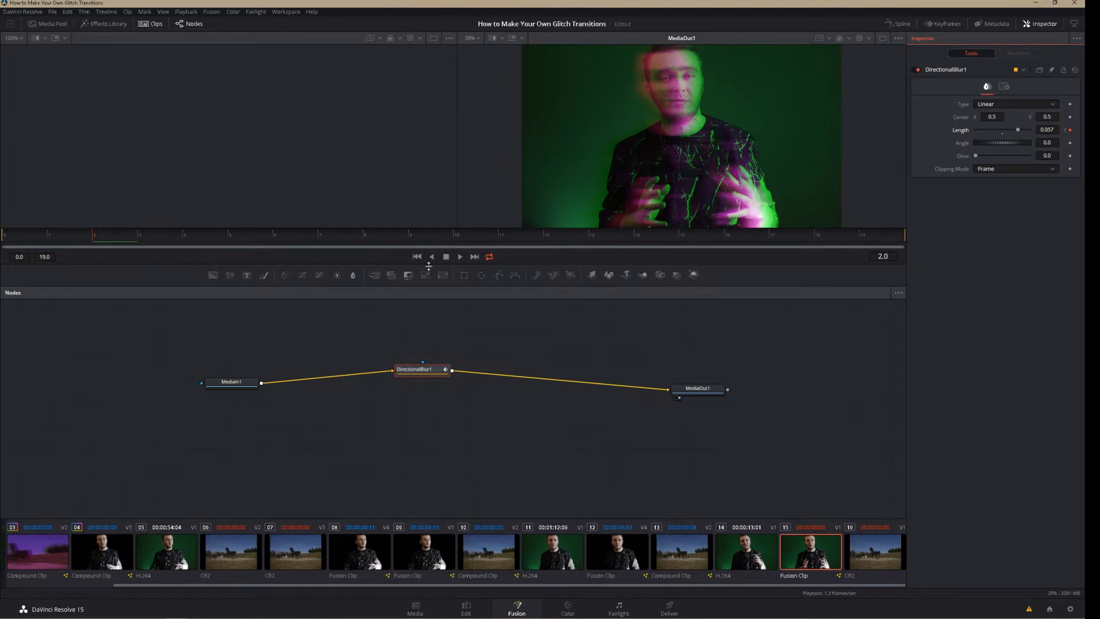
{"action": "left_click", "coordinate": [138, 238]}
{"action": "left_click", "coordinate": [1001, 134]}
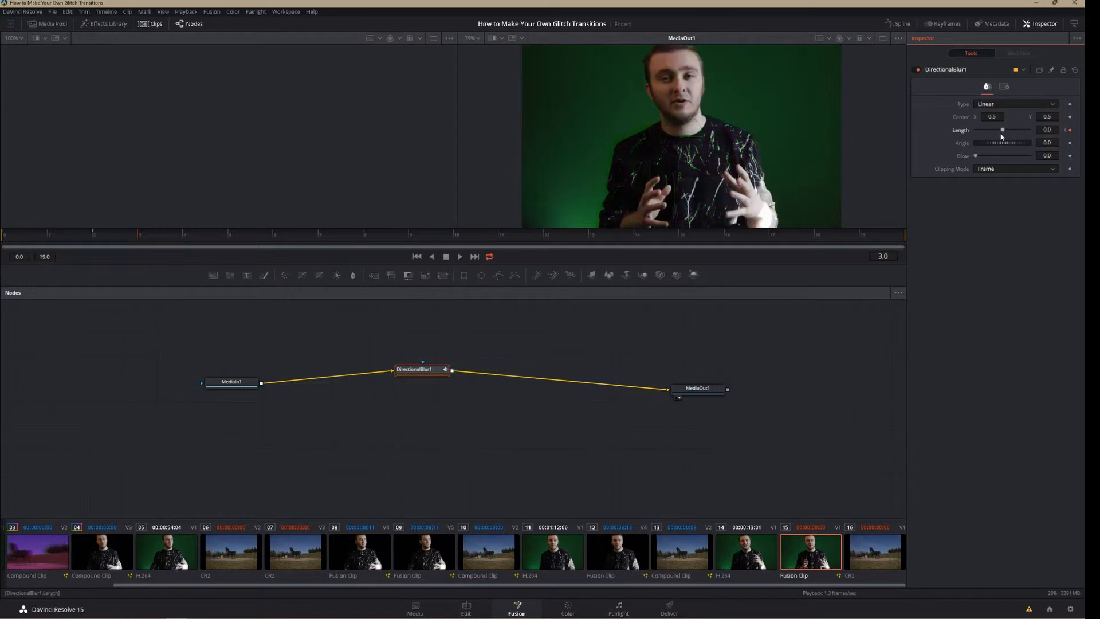
Keyframe the directional blur's Length at 0.017 on frame 4 and at 0 on frame 5
{"action": "left_click", "coordinate": [184, 235]}
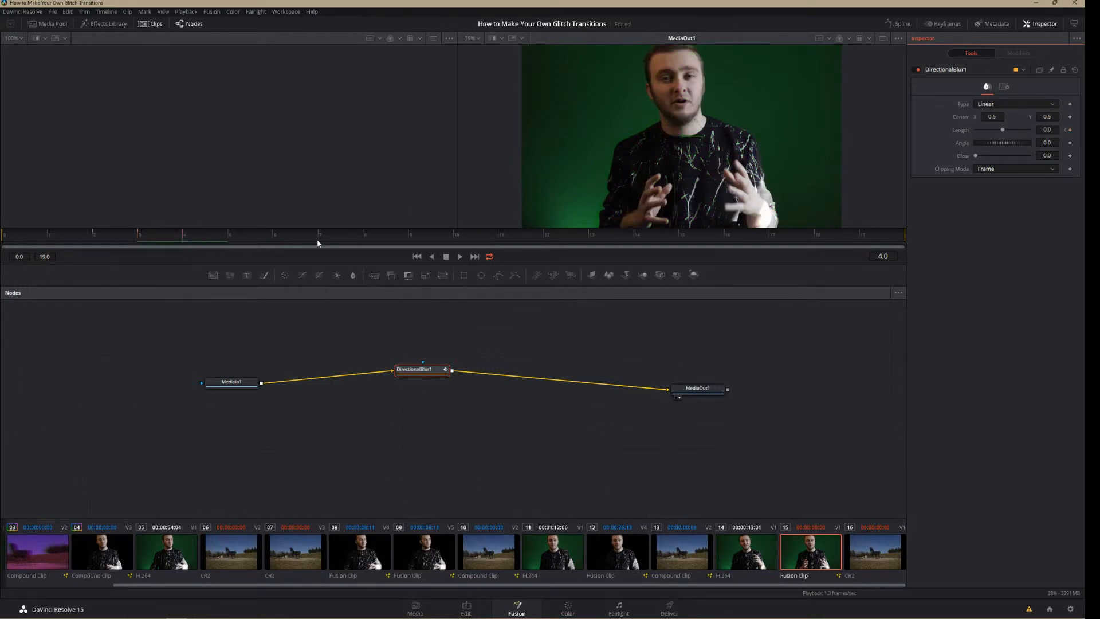
{"action": "left_click_drag", "start_coordinate": [999, 130], "coordinate": [1011, 131]}
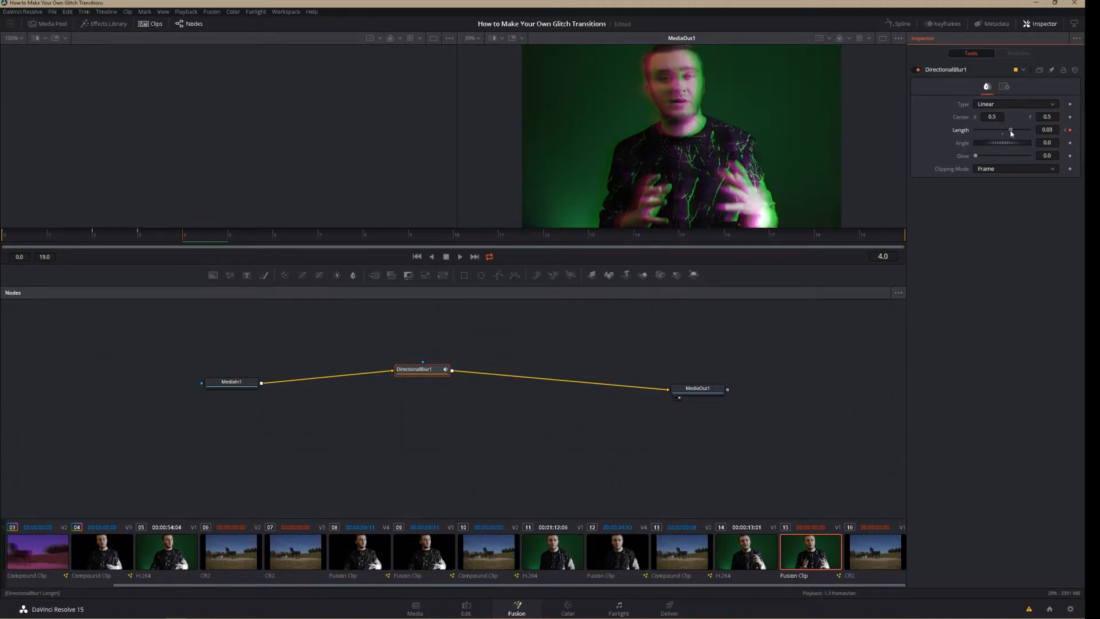
{"action": "left_click_drag", "start_coordinate": [1011, 133], "coordinate": [1007, 135]}
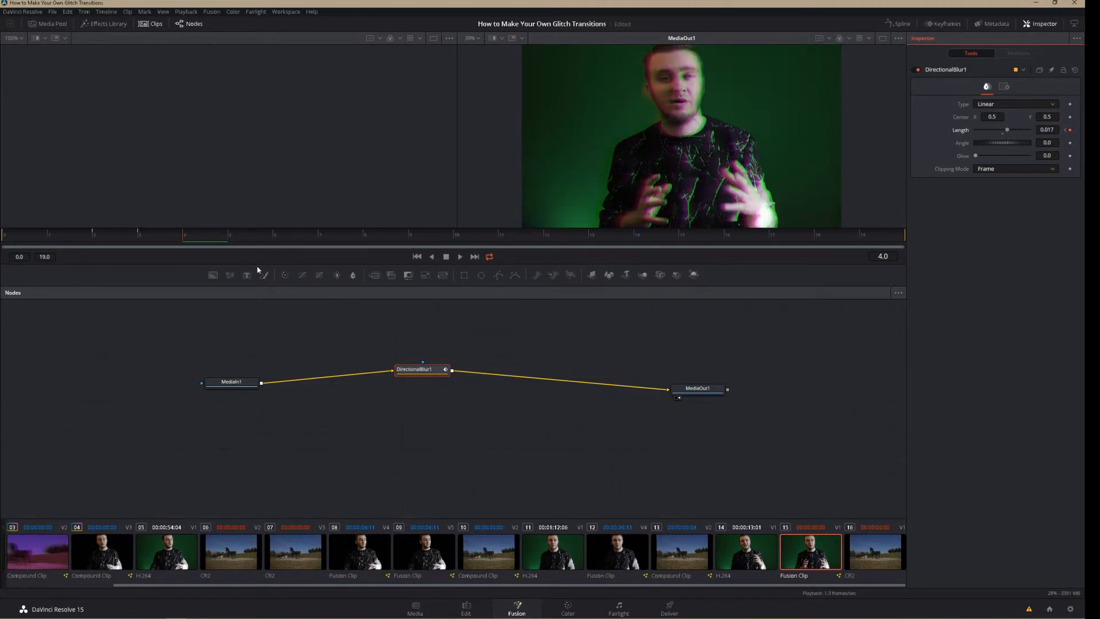
{"action": "left_click", "coordinate": [231, 237]}
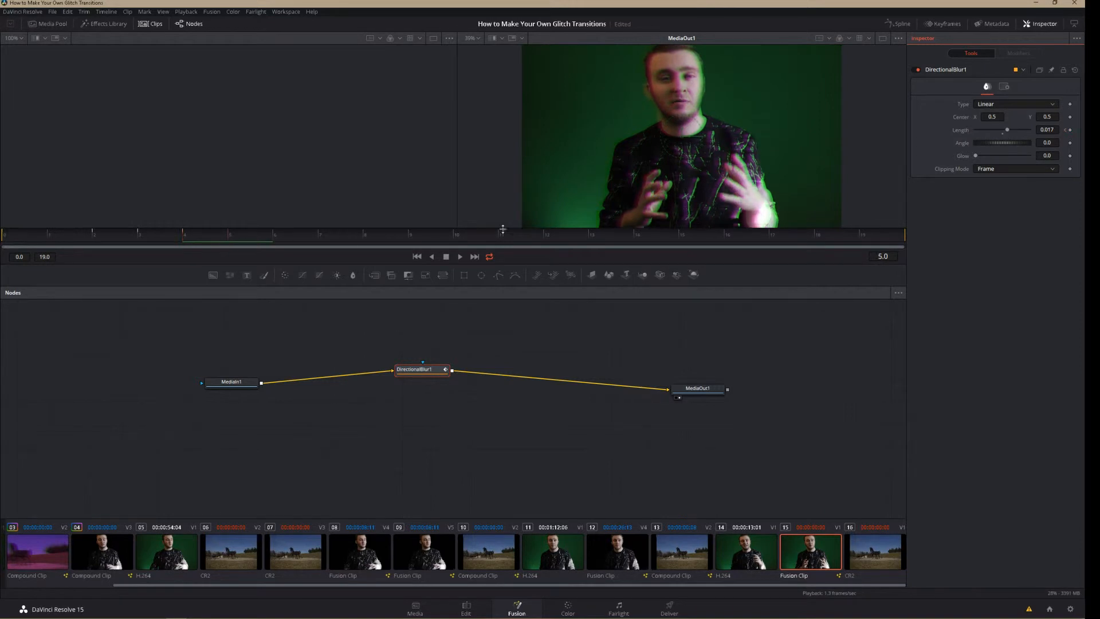
{"action": "left_click", "coordinate": [1003, 134]}
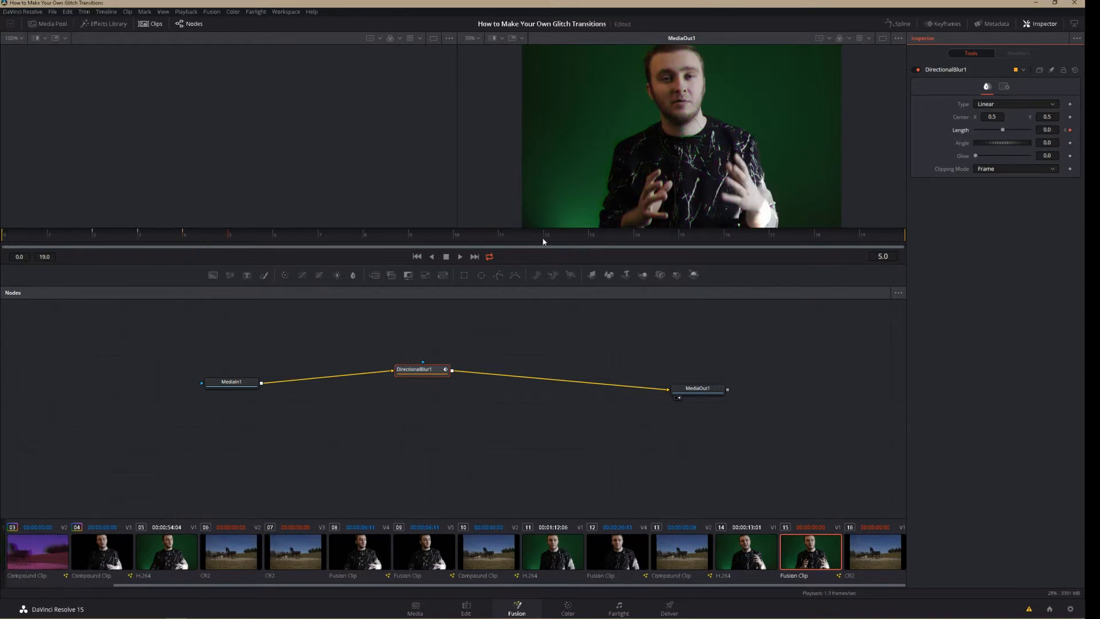
Keyframe a negative directional blur Length on frame 8 and a Length of 0 on frame 10
{"action": "left_click", "coordinate": [374, 241]}
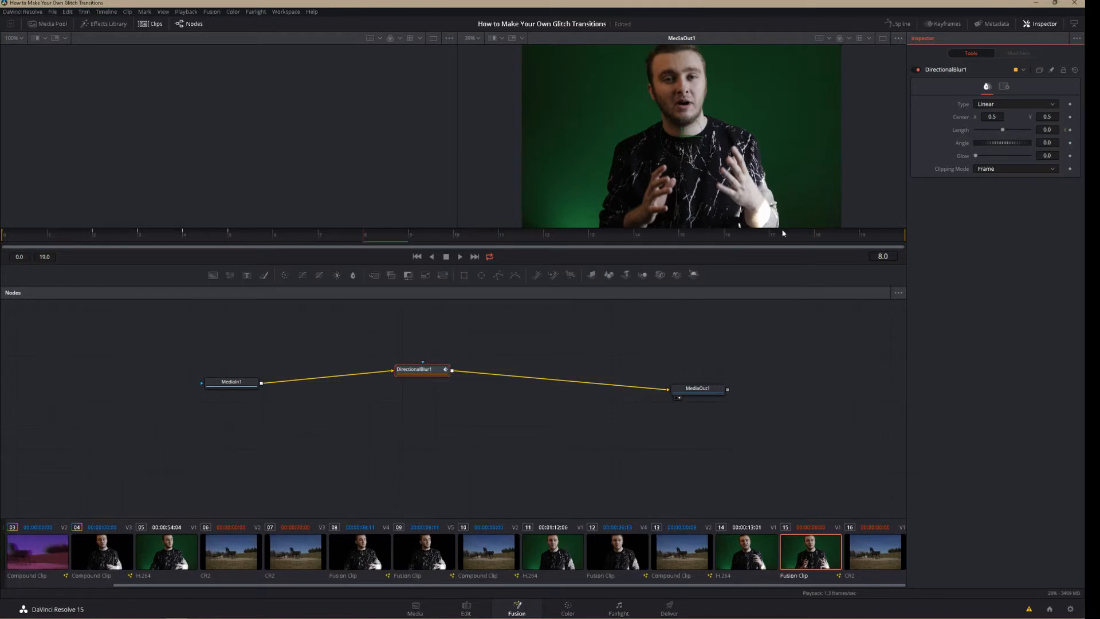
{"action": "left_click_drag", "start_coordinate": [991, 131], "coordinate": [982, 134]}
{"action": "left_click", "coordinate": [456, 231]}
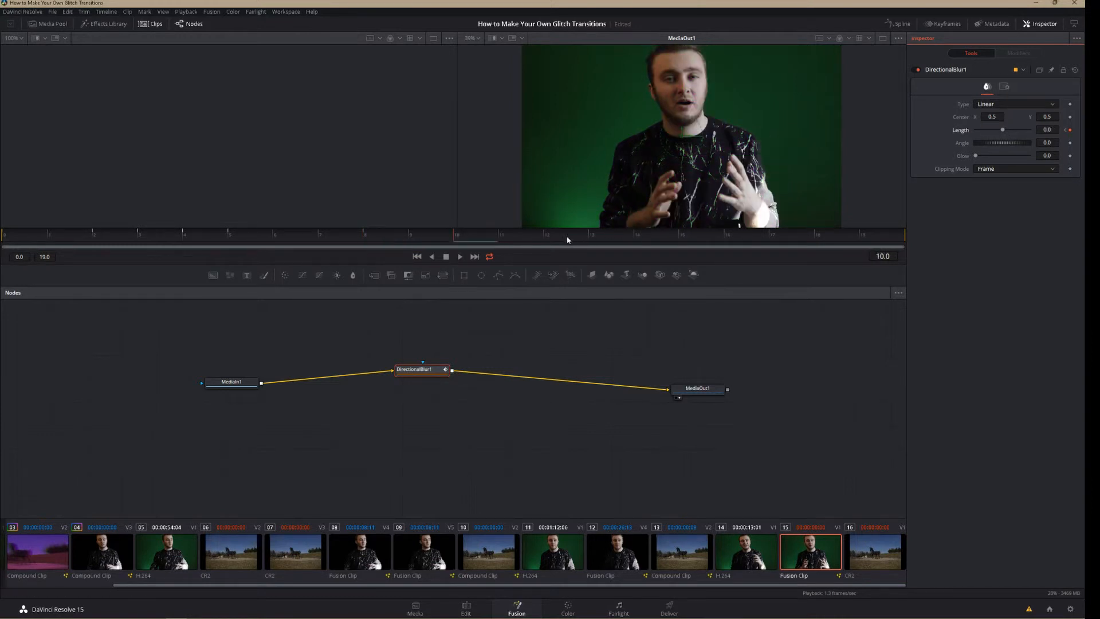
Keyframe a strong positive directional blur Length on frame 13 and a Length of 0 on frame 15
{"action": "left_click_drag", "start_coordinate": [551, 240], "coordinate": [591, 237]}
{"action": "left_click_drag", "start_coordinate": [1003, 132], "coordinate": [1028, 137]}
{"action": "left_click", "coordinate": [682, 237]}
{"action": "left_click", "coordinate": [1003, 135]}
Keyframe the directional blur's Length at 0.076 on frame 19 and at 0 at the end of the clip, frame 20
{"action": "left_click", "coordinate": [817, 237]}
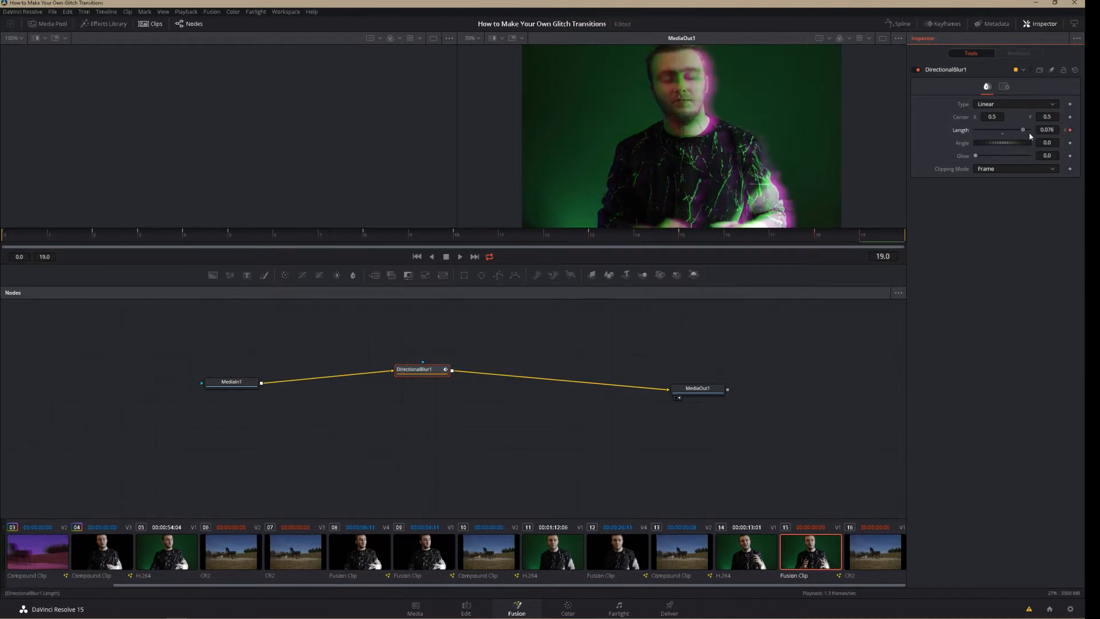
{"action": "left_click", "coordinate": [903, 238]}
{"action": "left_click", "coordinate": [907, 239]}
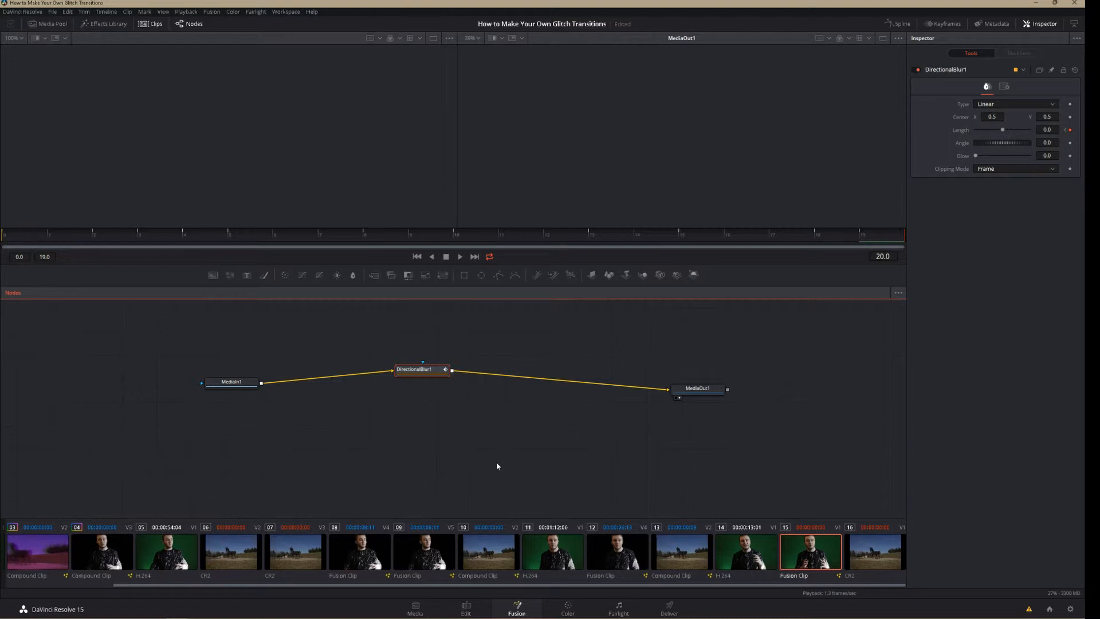
Return to the timeline on the Edit page and play through the glitch transition between the two clips several times
{"action": "left_click", "coordinate": [469, 612]}
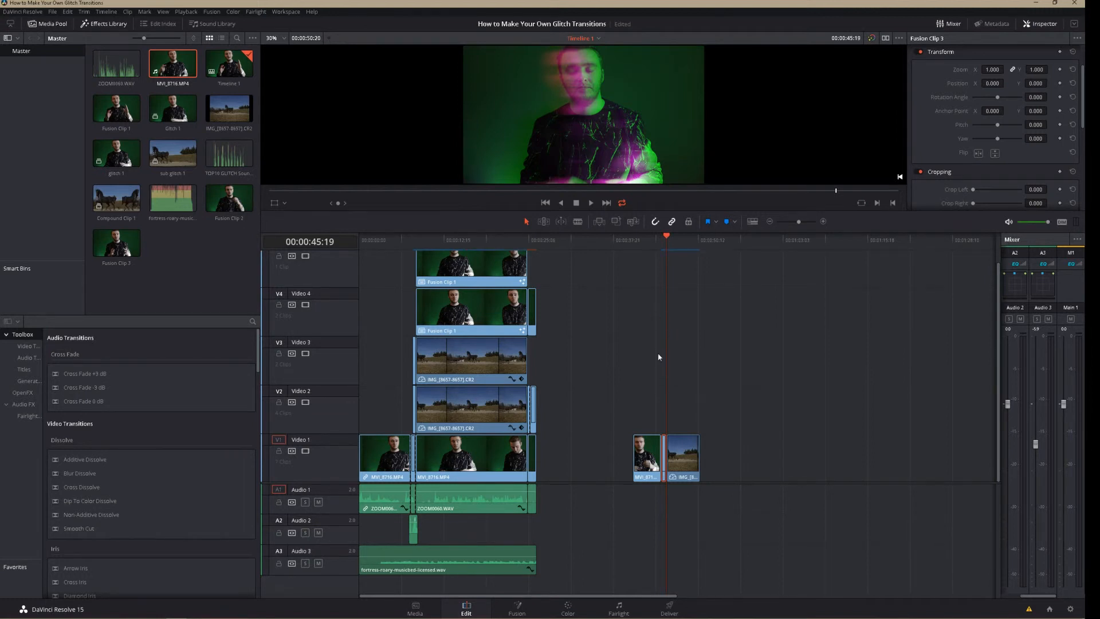
{"action": "left_click", "coordinate": [660, 239]}
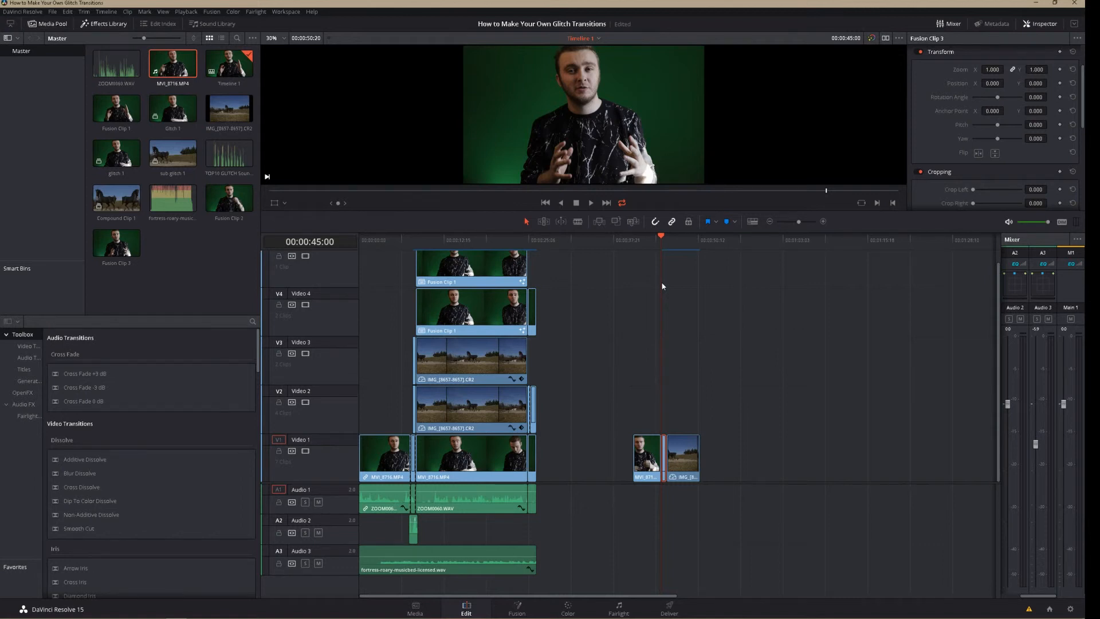
{"action": "left_click", "coordinate": [648, 247]}
{"action": "key", "text": "space"}
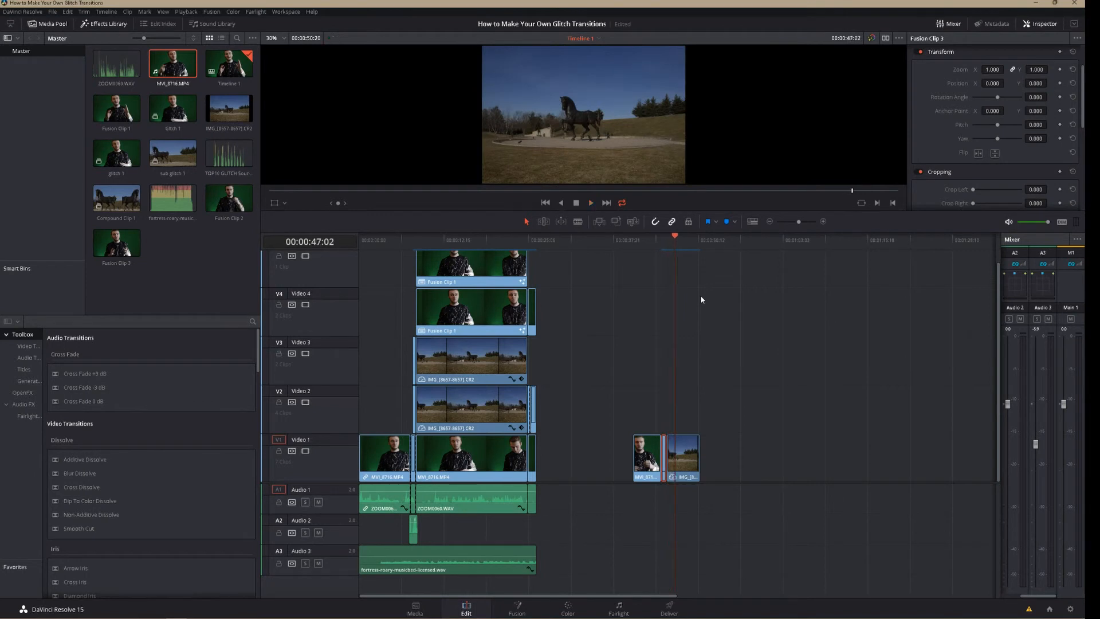
{"action": "left_click", "coordinate": [662, 243]}
{"action": "key", "text": "space"}
{"action": "left_click", "coordinate": [407, 370]}
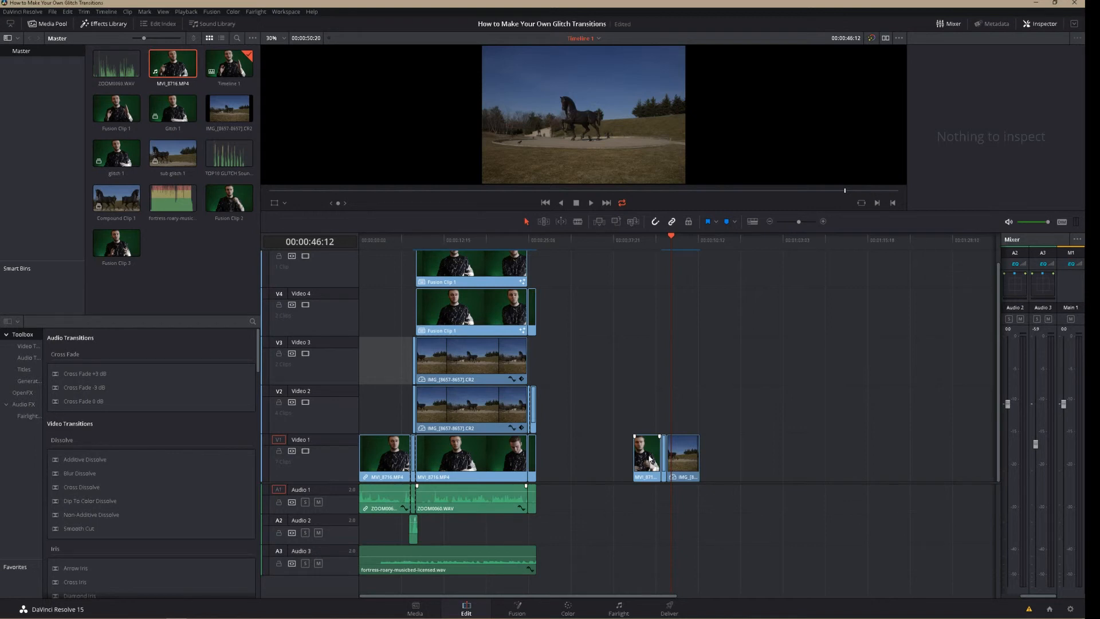
{"action": "left_click", "coordinate": [662, 239]}
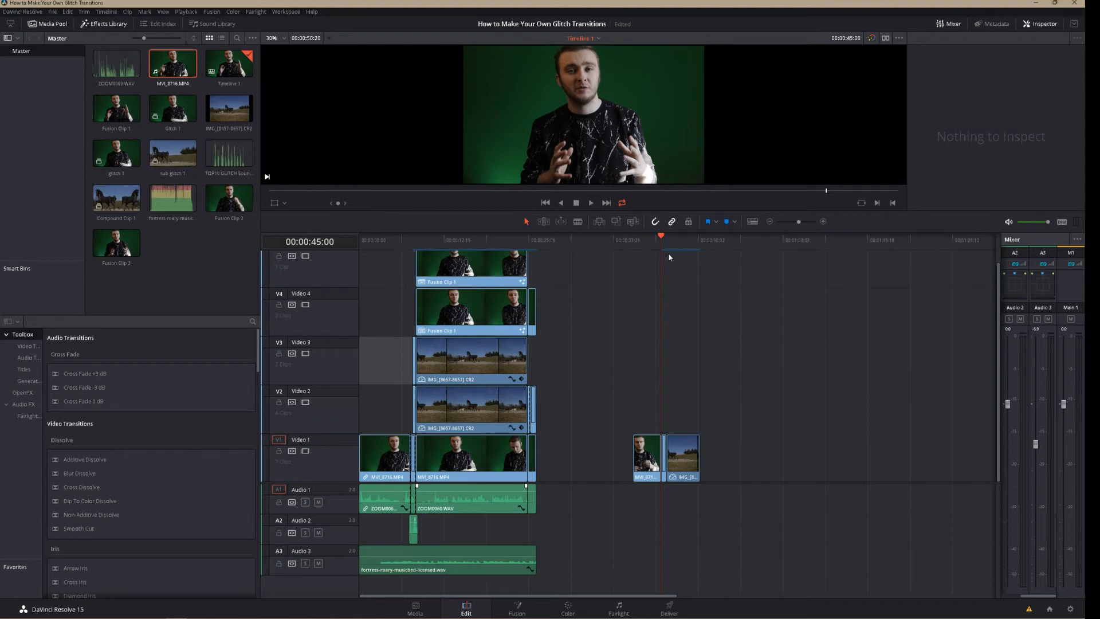
{"action": "key", "text": "space"}
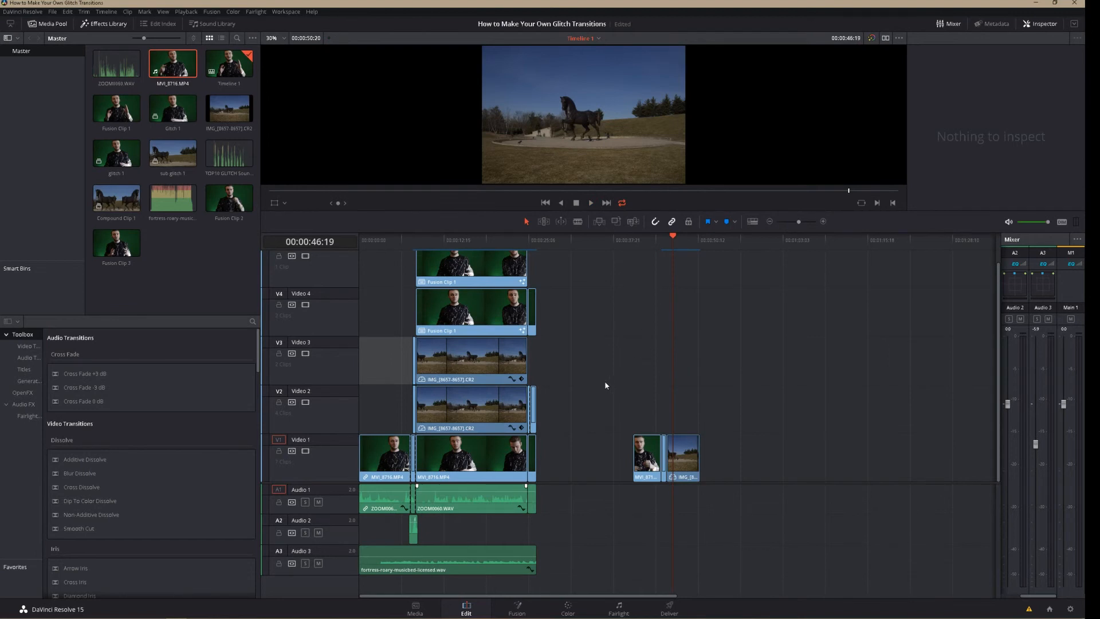
Place the TOP10 GLITCH sound effect on Audio 1 beneath the horse clip and play it to choose a glitch sound
{"action": "left_click", "coordinate": [660, 248]}
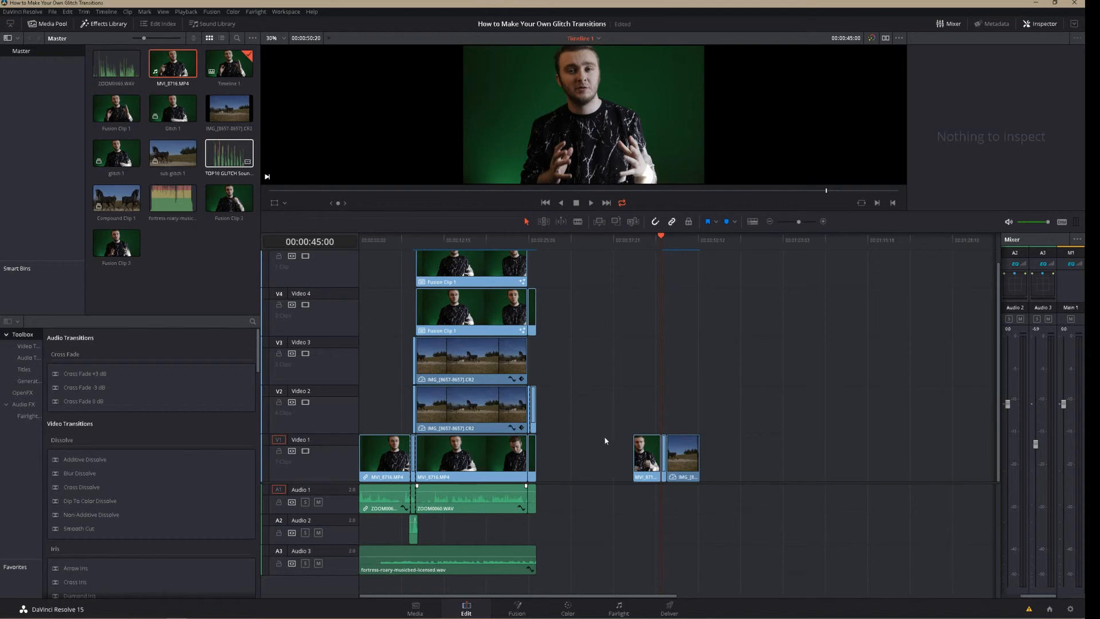
{"action": "left_click_drag", "start_coordinate": [605, 440], "coordinate": [662, 505]}
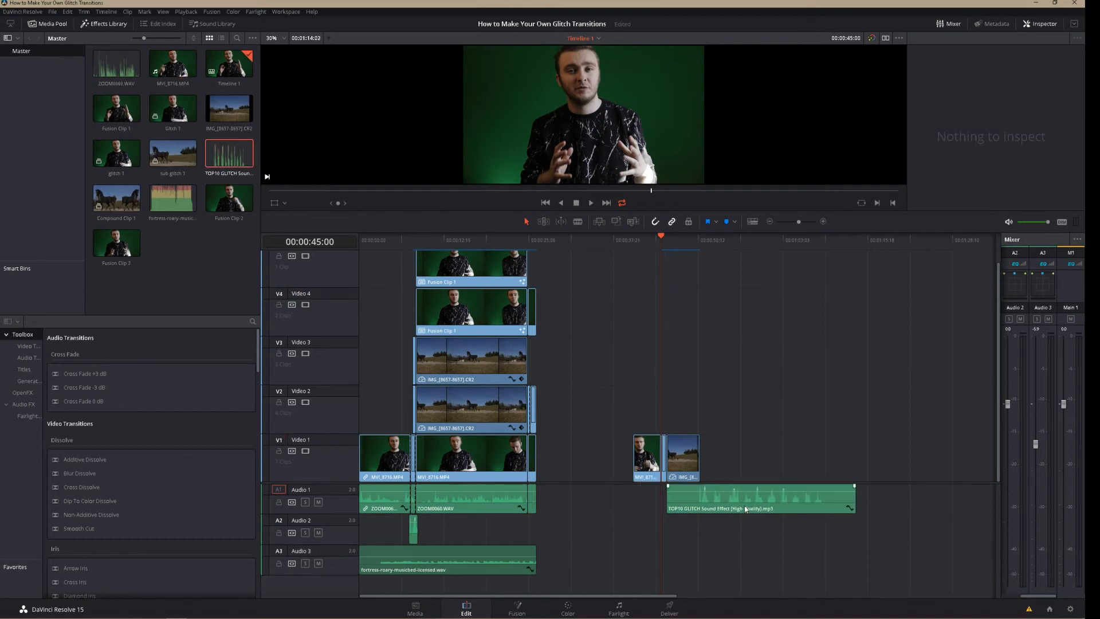
{"action": "left_click", "coordinate": [695, 244]}
{"action": "key", "text": "space"}
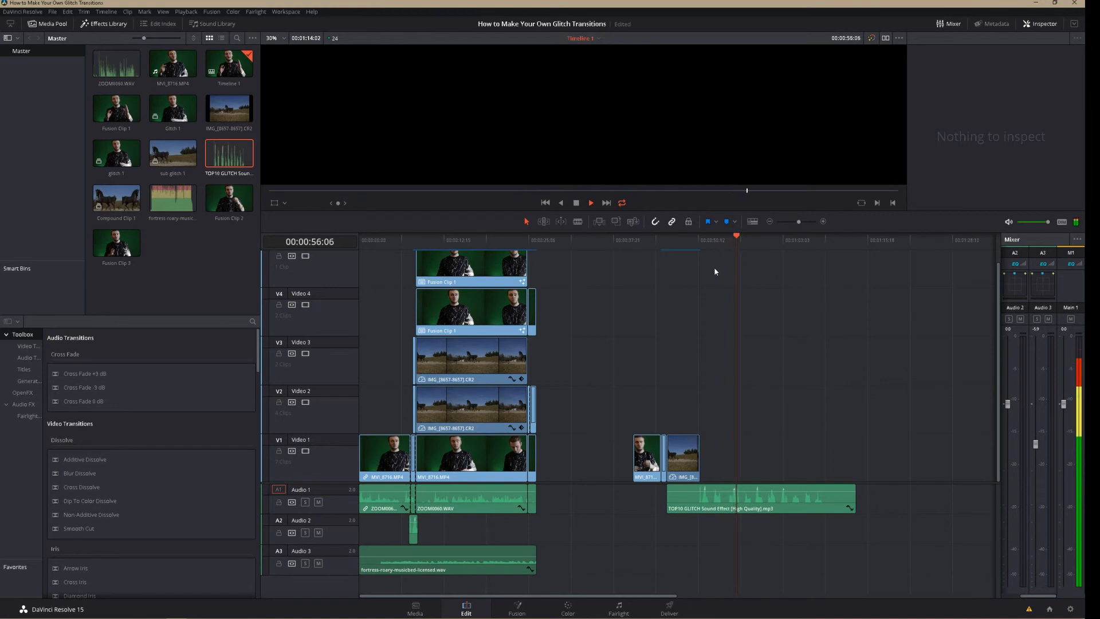
{"action": "key", "text": "space"}
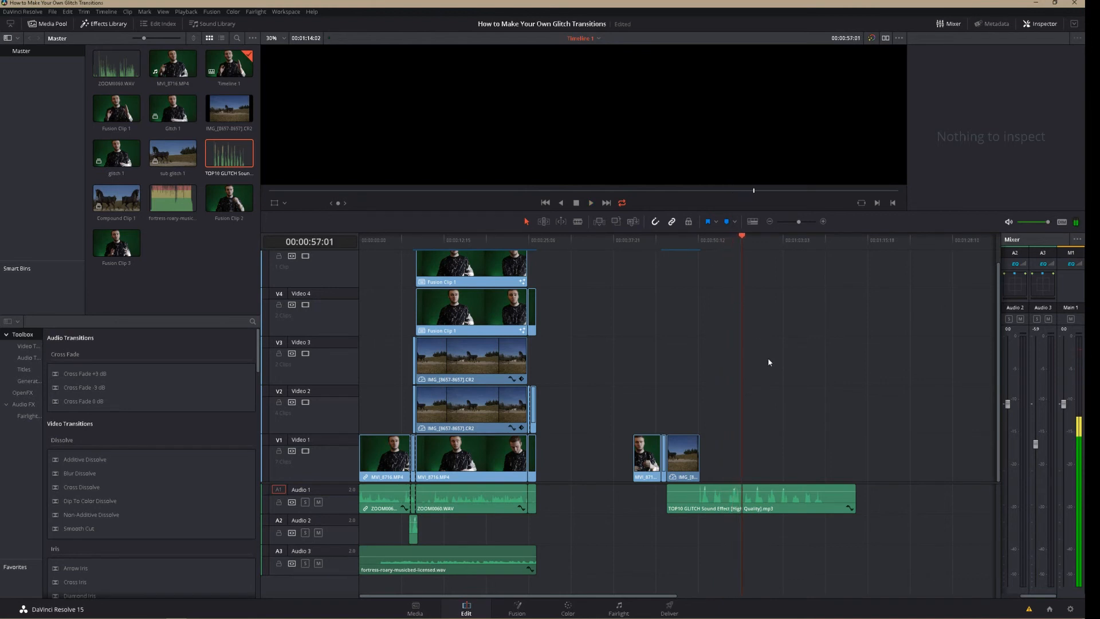
Split the glitch sound effect at about 54:22 and 56:17, and delete the pieces before and after that section
{"action": "left_click", "coordinate": [760, 241]}
{"action": "key", "text": "b"}
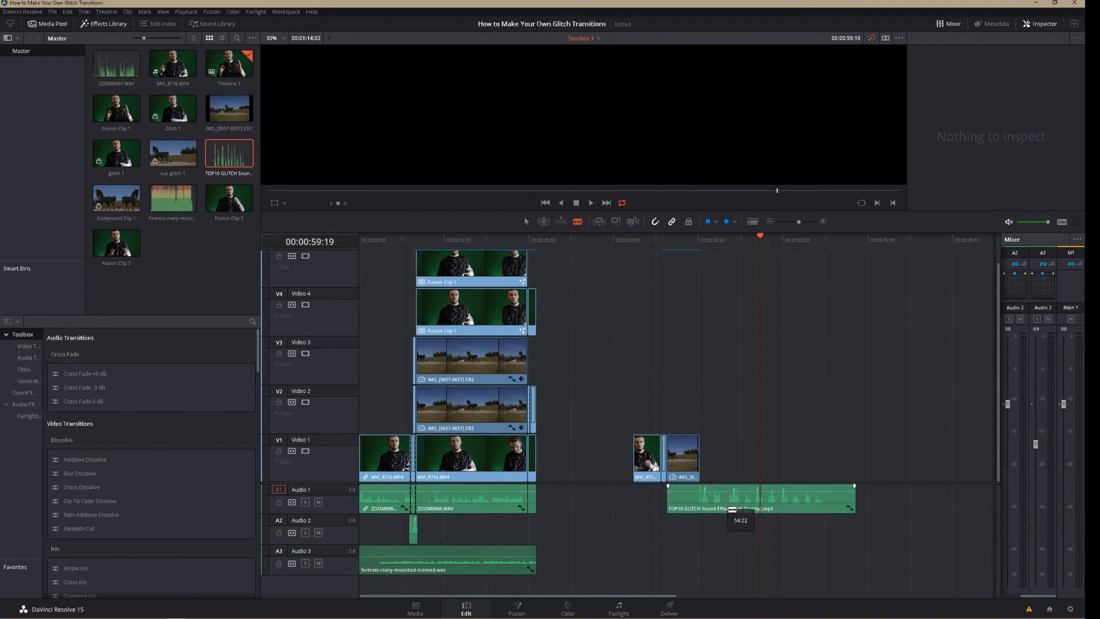
{"action": "left_click", "coordinate": [728, 509]}
{"action": "left_click", "coordinate": [739, 508]}
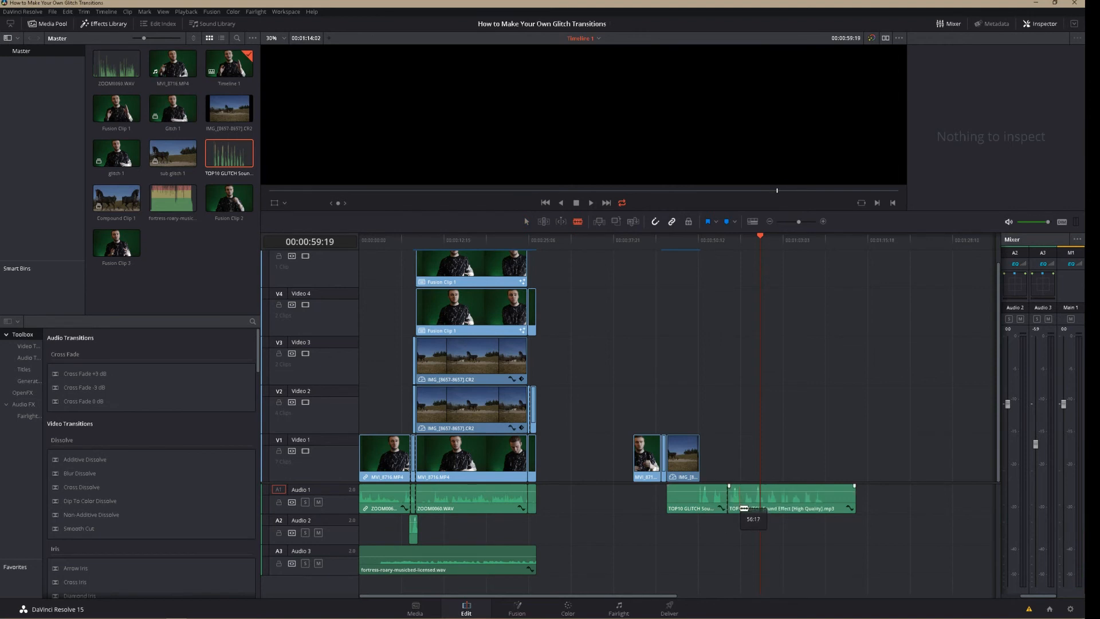
{"action": "key", "text": "a"}
{"action": "left_click", "coordinate": [816, 498]}
{"action": "key", "text": "Delete"}
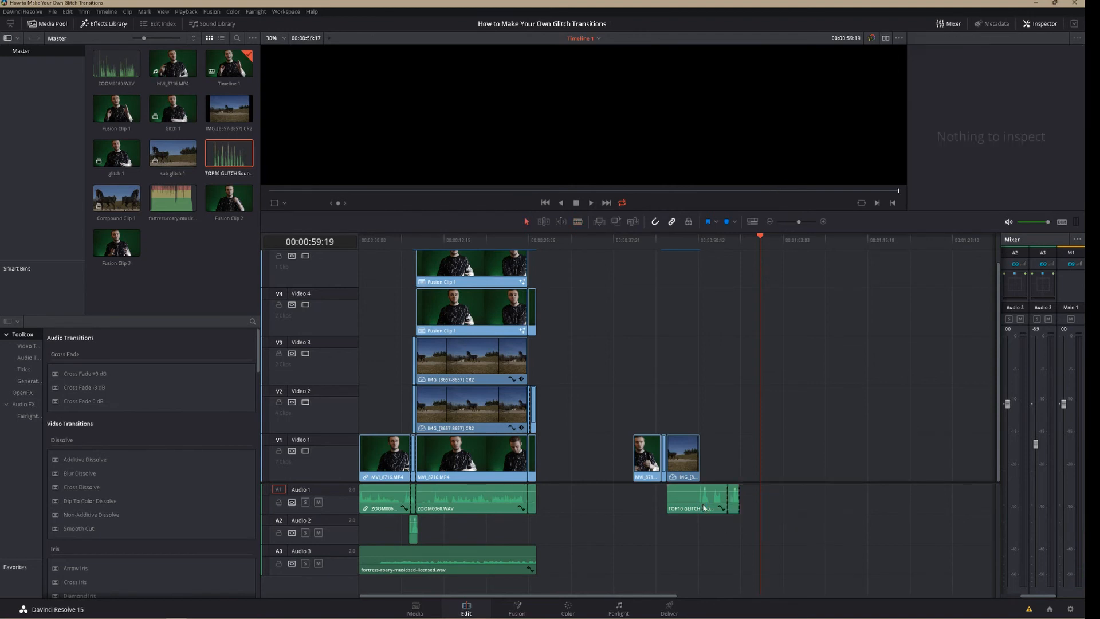
{"action": "left_click", "coordinate": [707, 509]}
{"action": "key", "text": "Delete"}
Move the remaining glitch sound beneath the transition on Audio 1 with snapping off, and play the result from 43:06
{"action": "left_click_drag", "start_coordinate": [735, 507], "coordinate": [667, 506]}
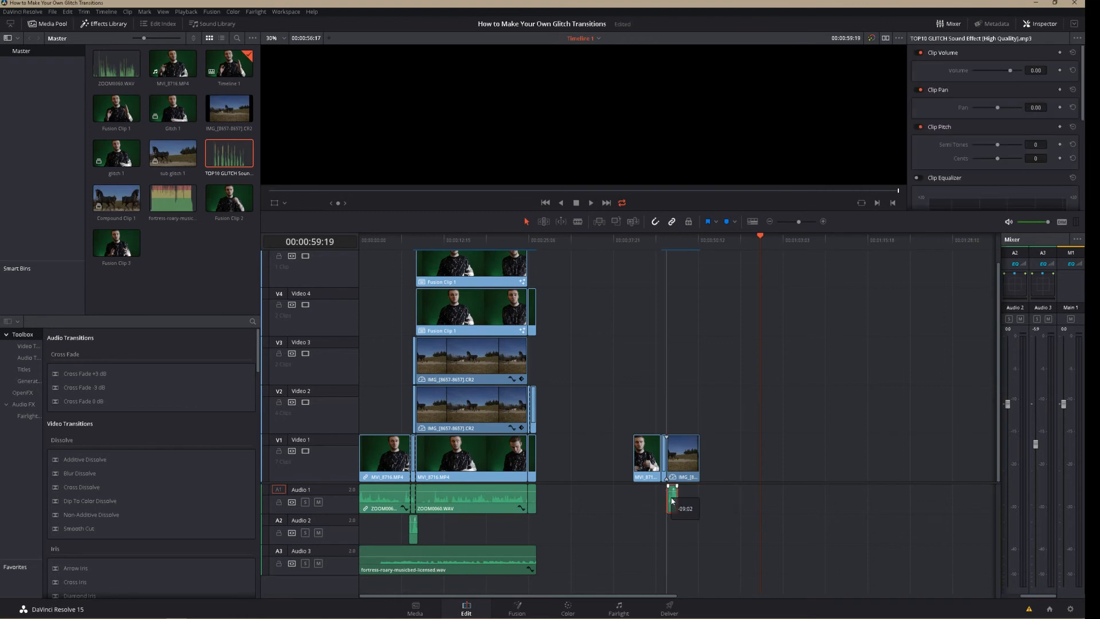
{"action": "left_click", "coordinate": [655, 222]}
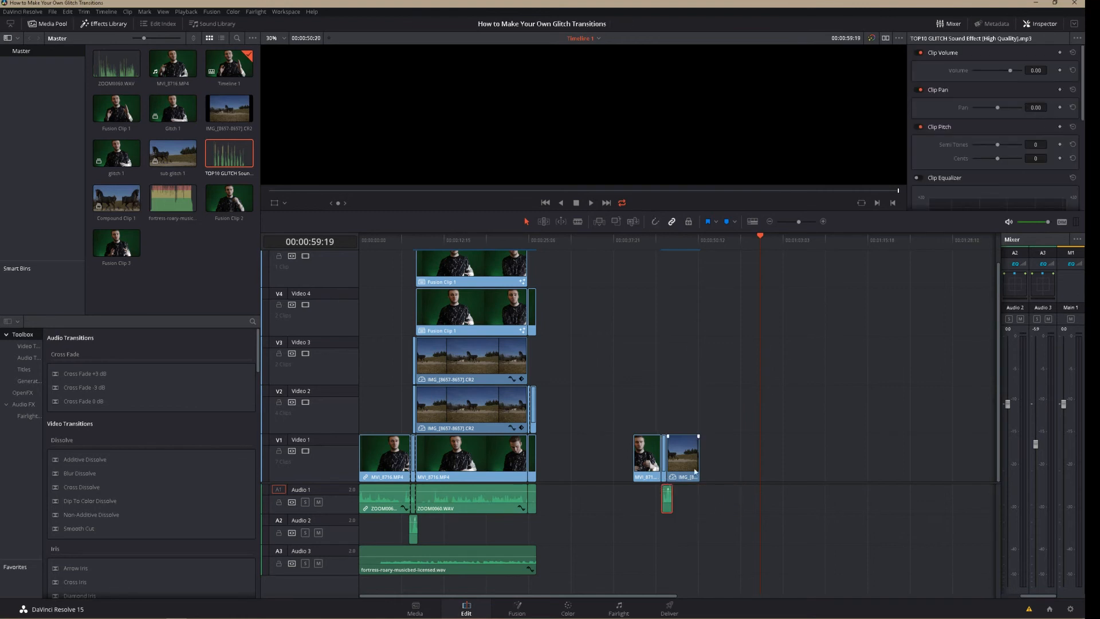
{"action": "left_click_drag", "start_coordinate": [666, 512], "coordinate": [664, 507]}
{"action": "left_click", "coordinate": [650, 244]}
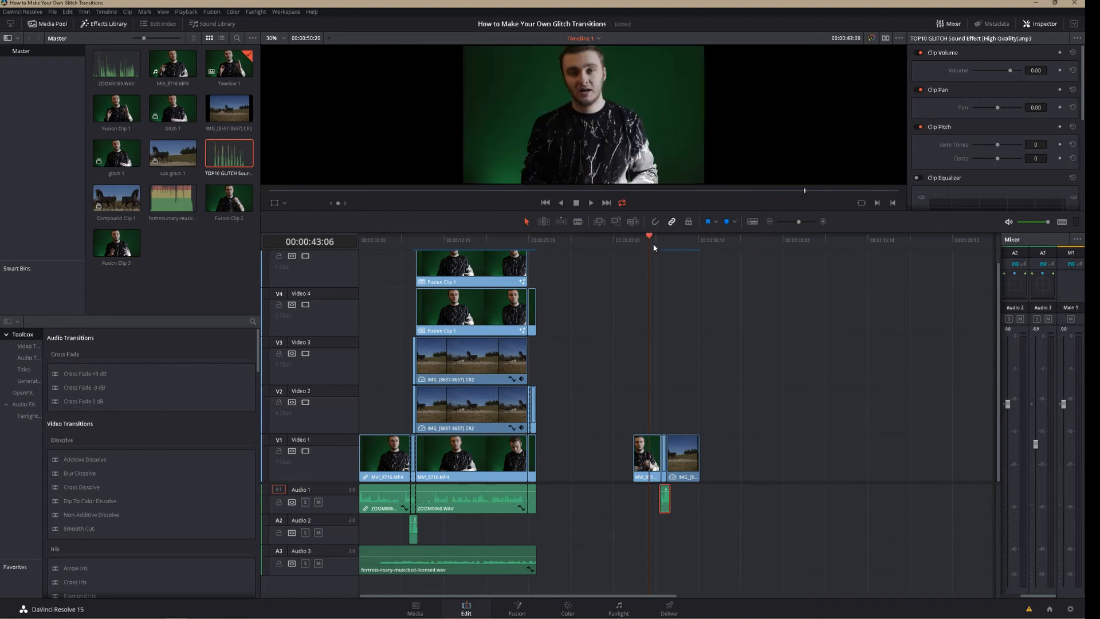
{"action": "key", "text": "space"}
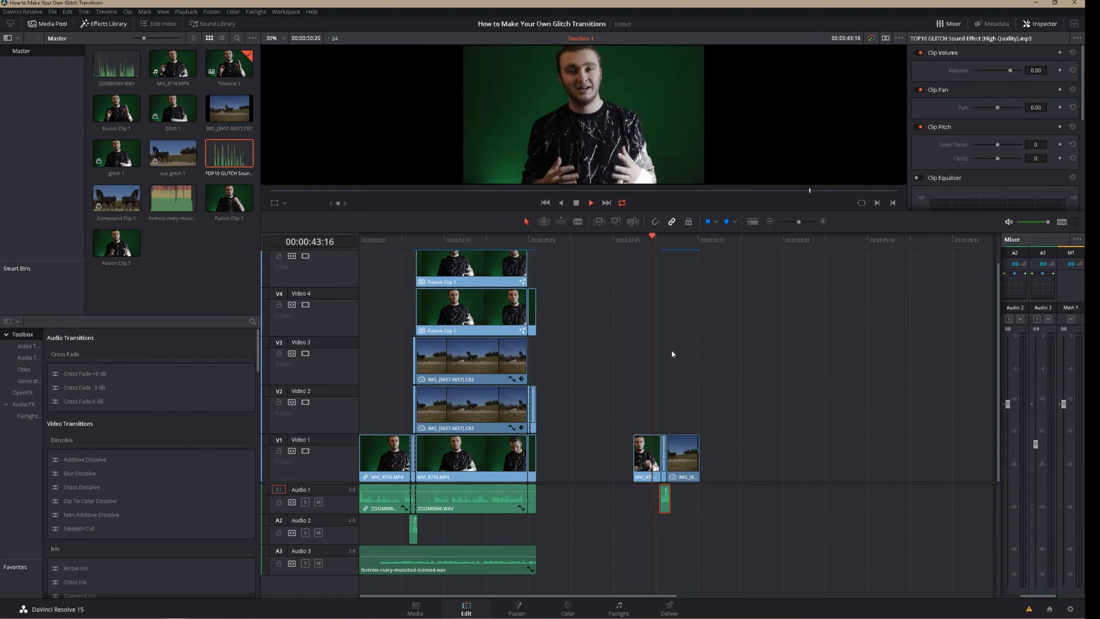